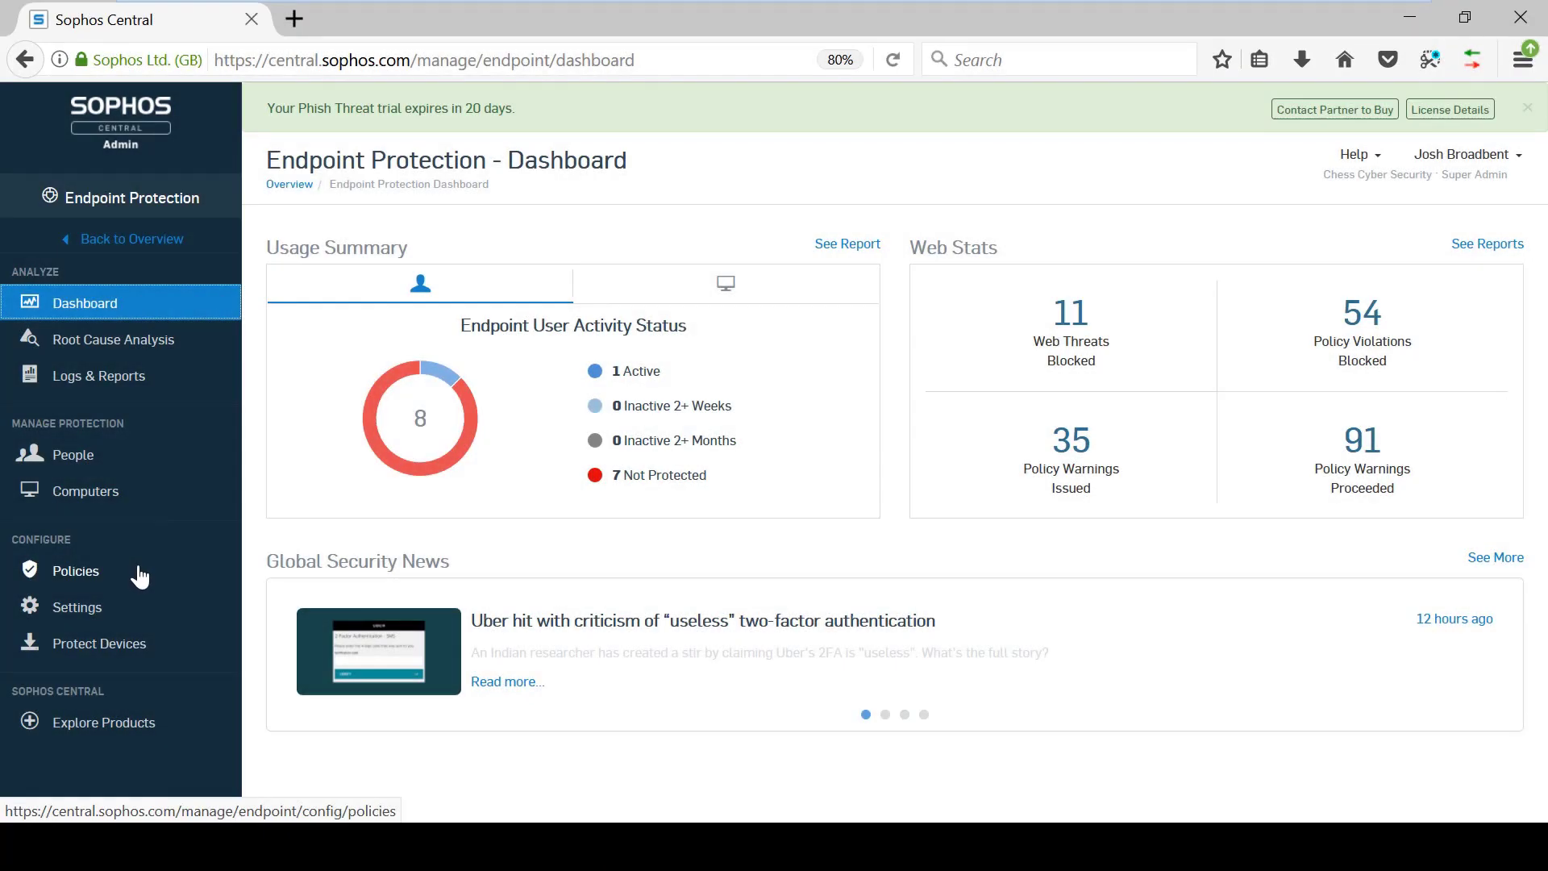
# Go to the endpoint protection policies list in Sophos Central
pyautogui.click(139, 576)
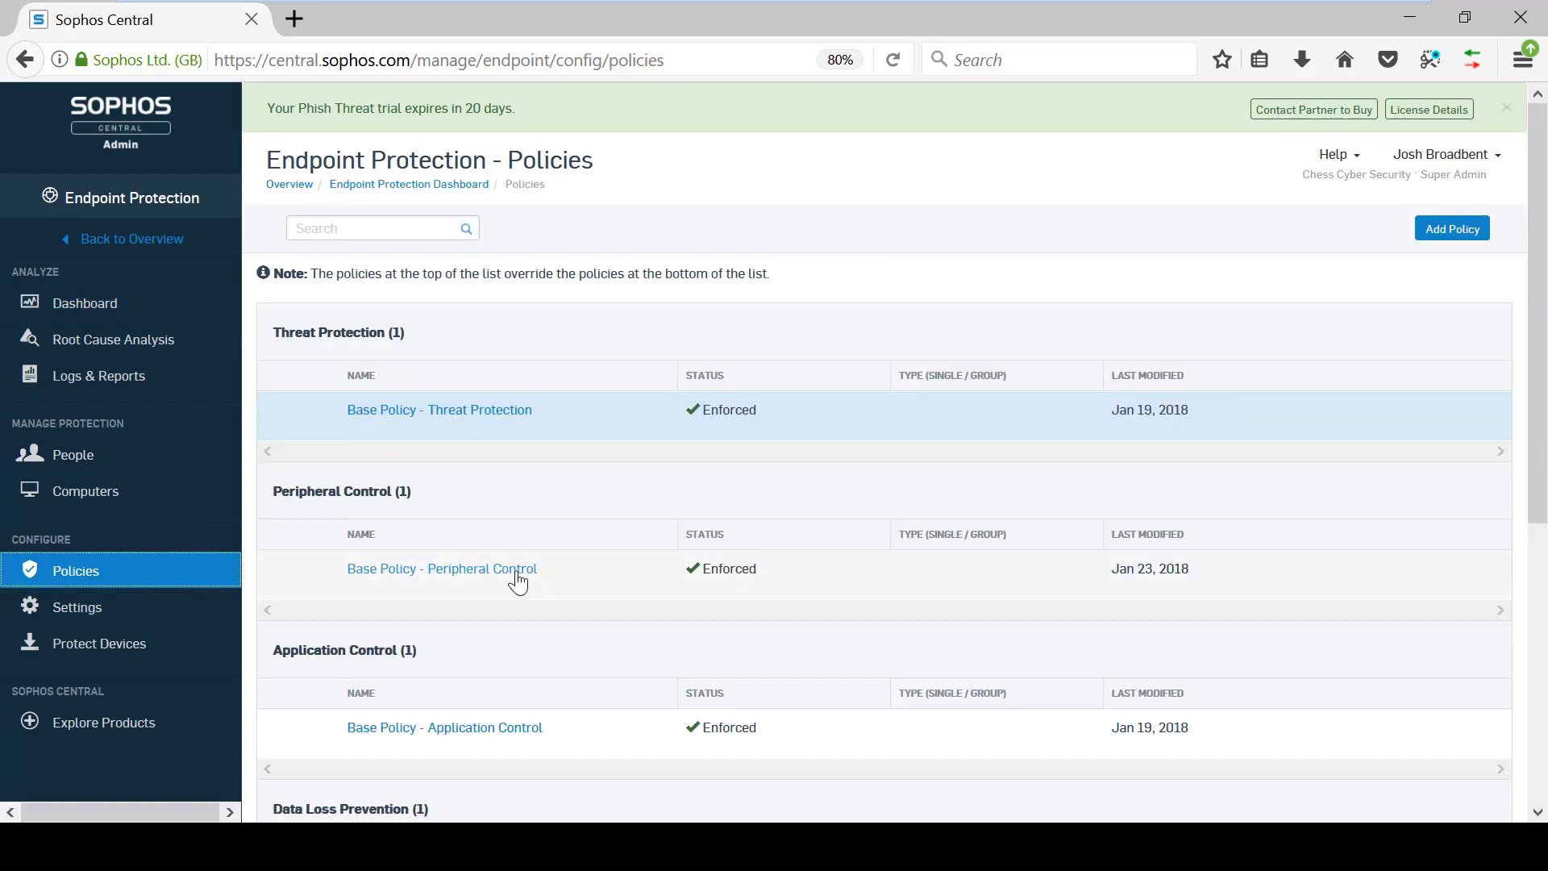
# Open Base Policy - Peripheral Control settings and review the Bluetooth, Floppy drive and Removable storage choices, leaving them Allowed
pyautogui.click(518, 578)
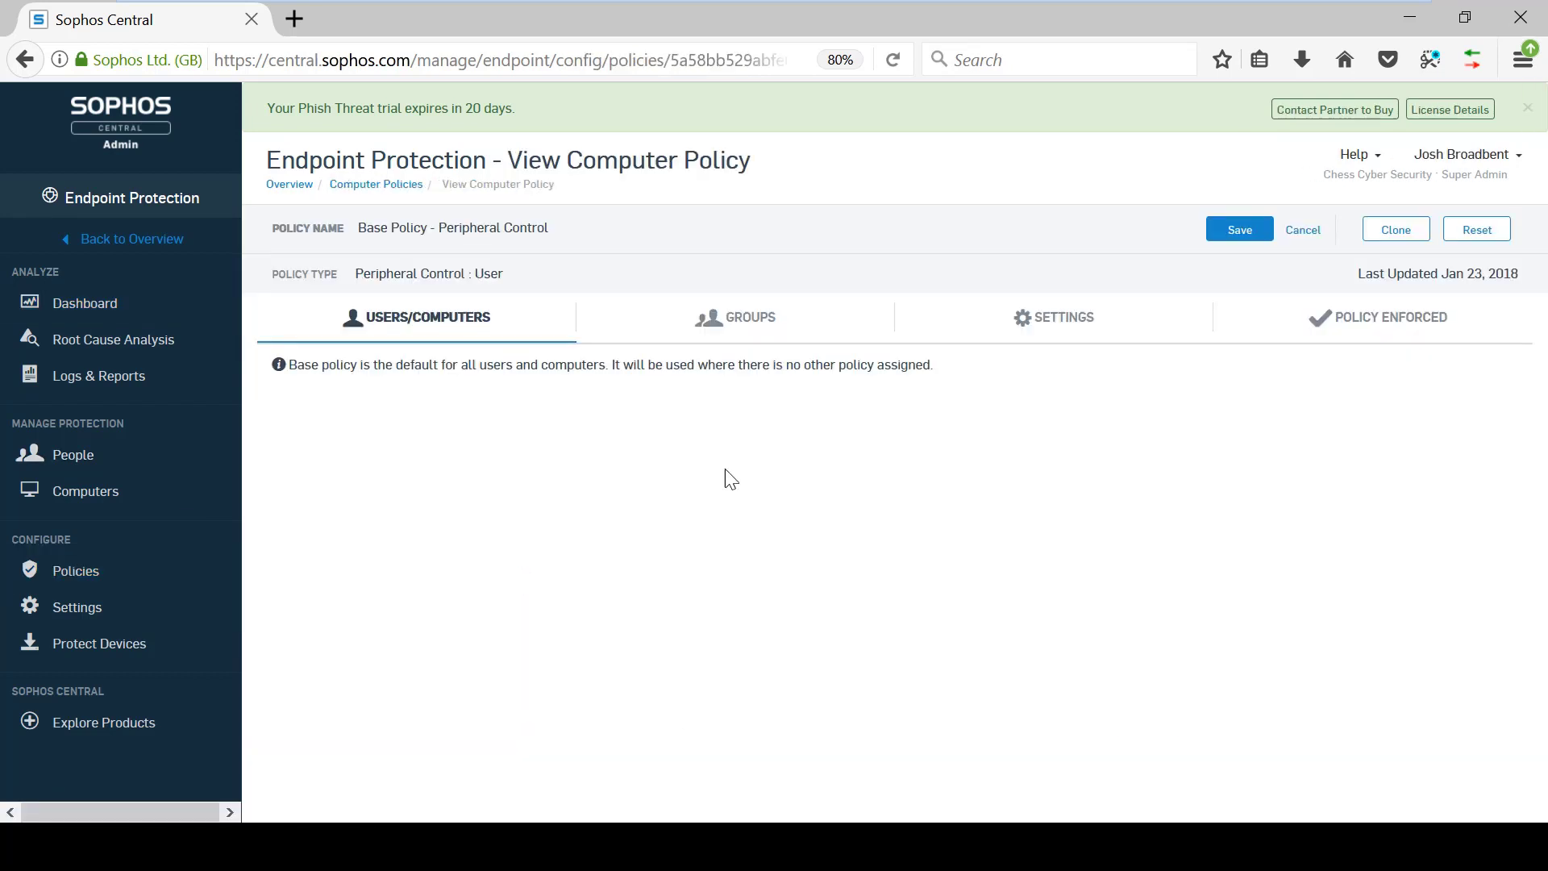
pyautogui.click(1028, 323)
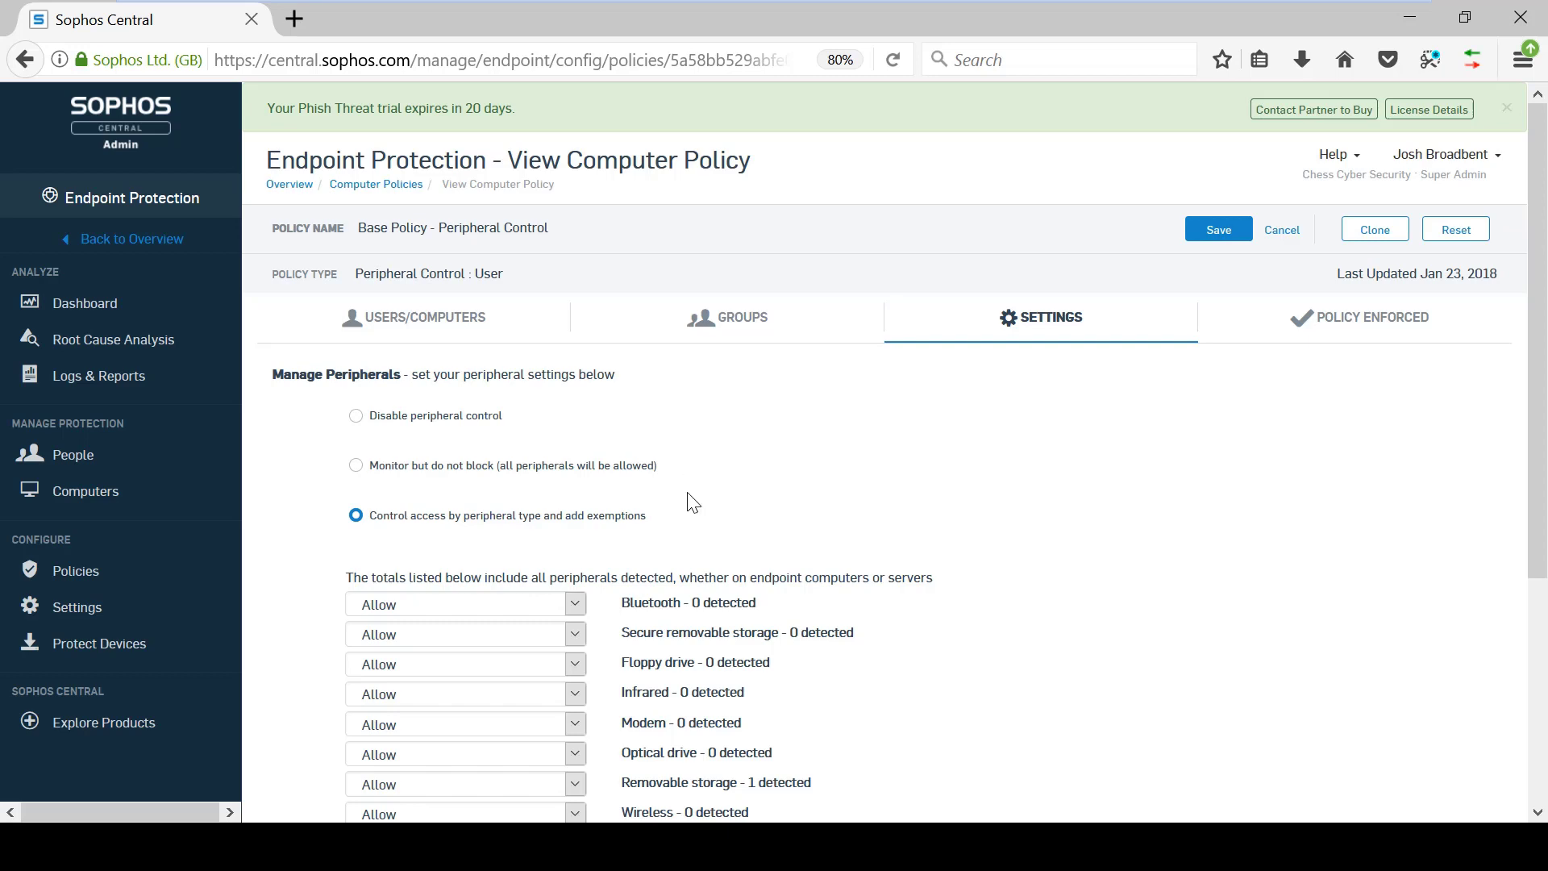
pyautogui.scroll(-1, 1118, 565)
pyautogui.scroll(-1, 1110, 565)
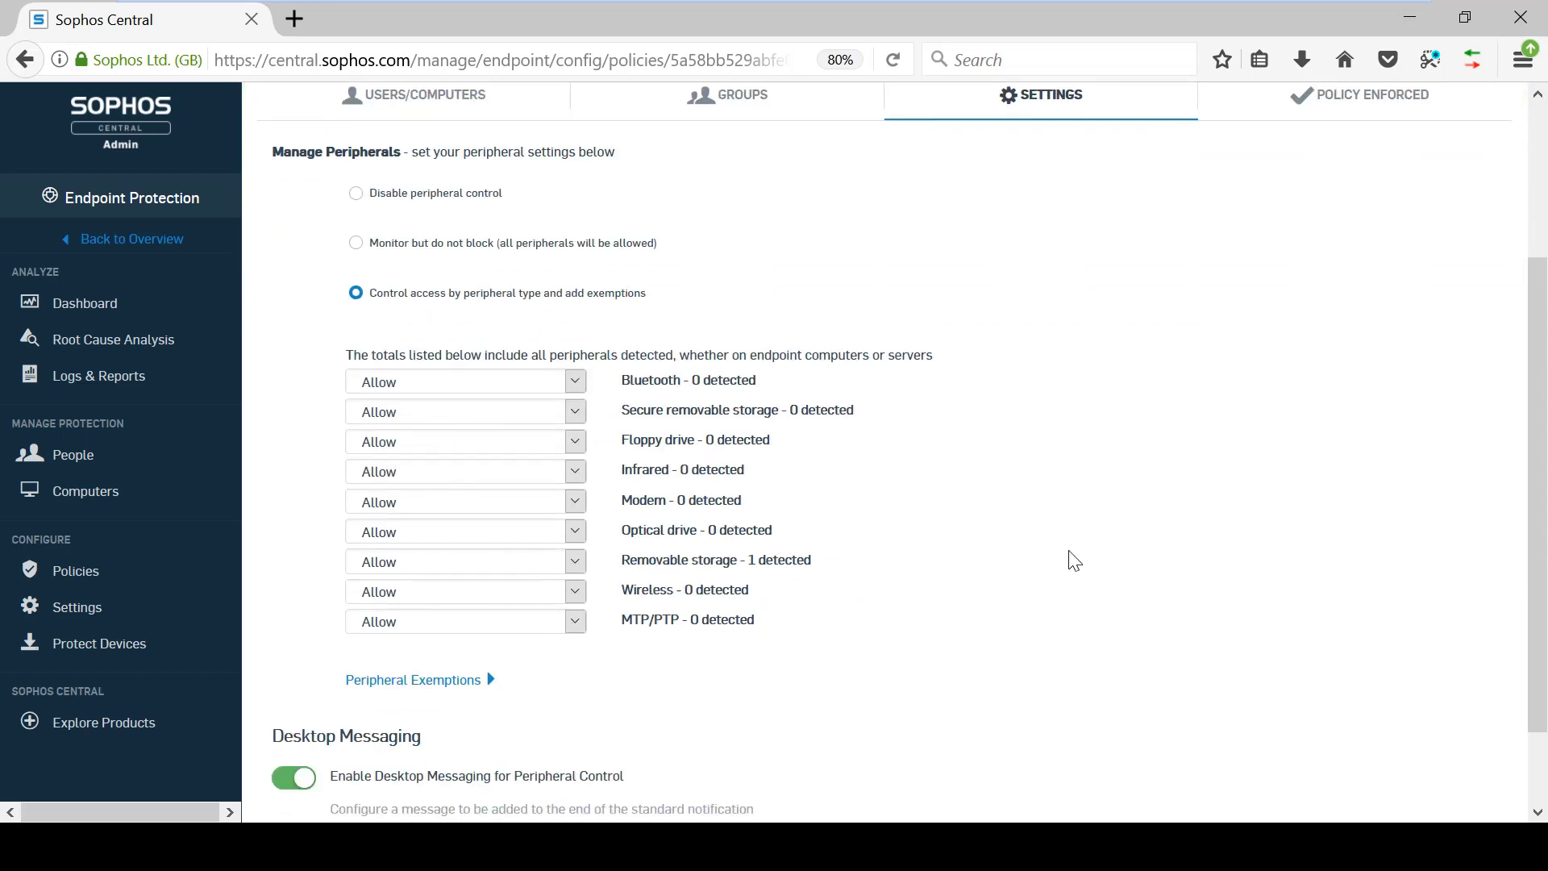
pyautogui.click(521, 385)
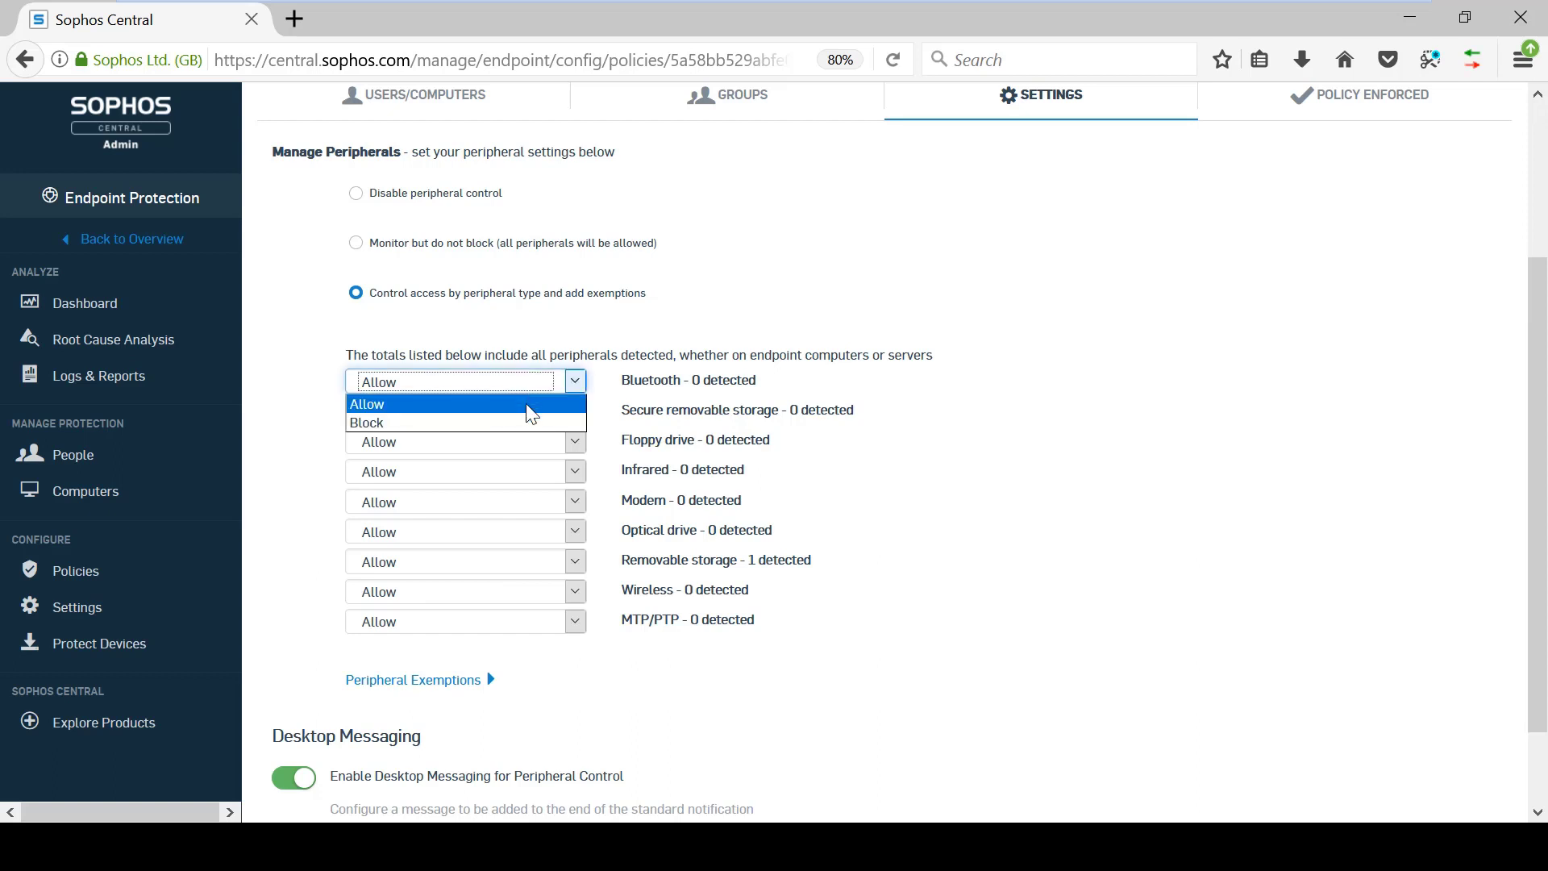
pyautogui.click(529, 381)
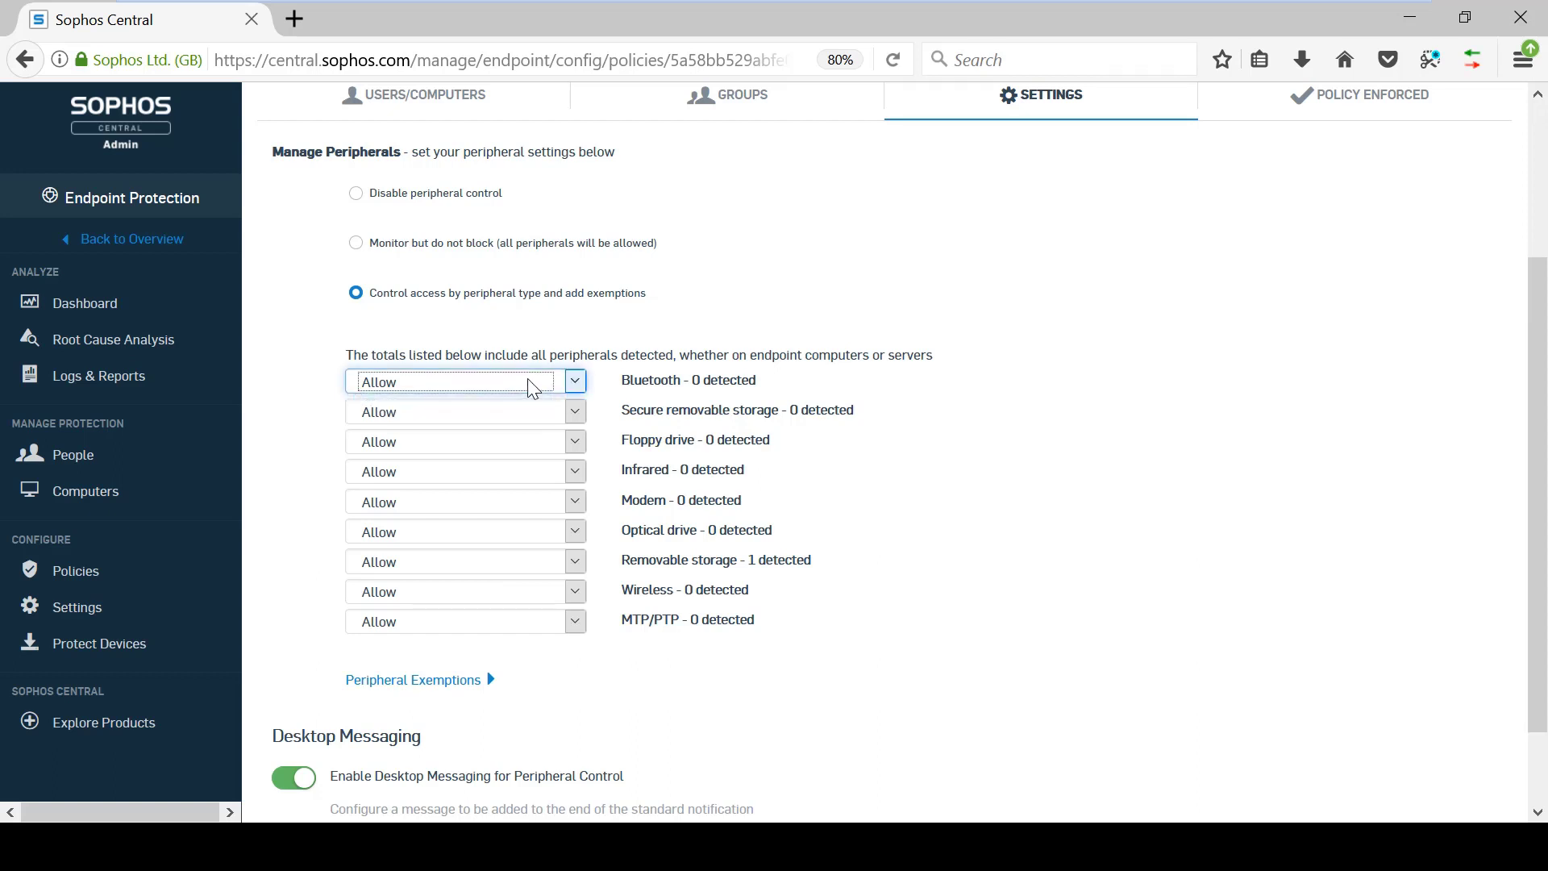
pyautogui.click(539, 441)
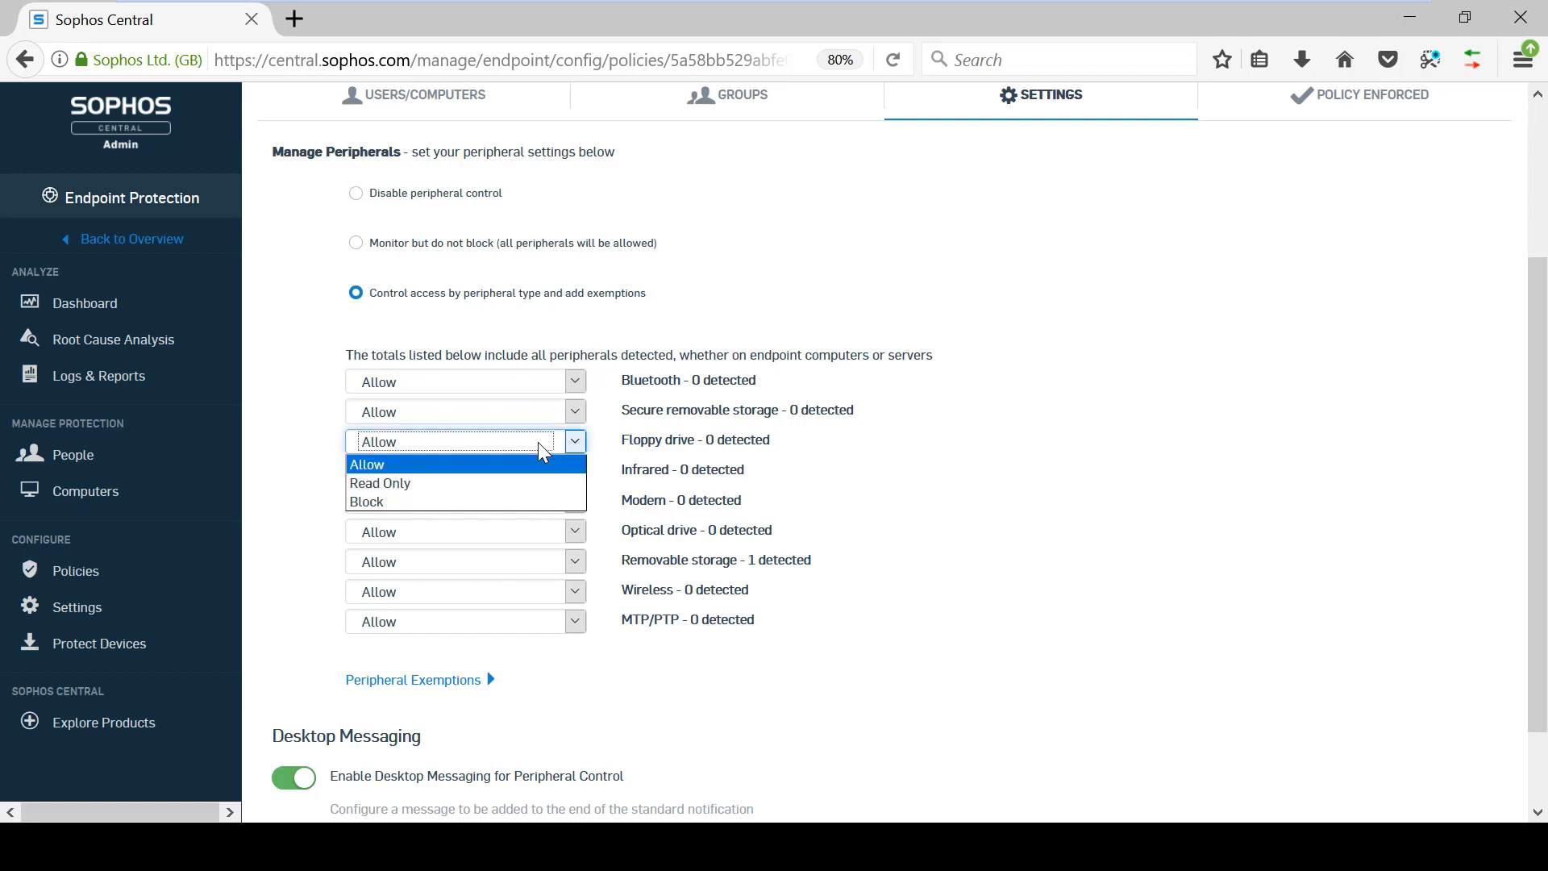
pyautogui.click(538, 442)
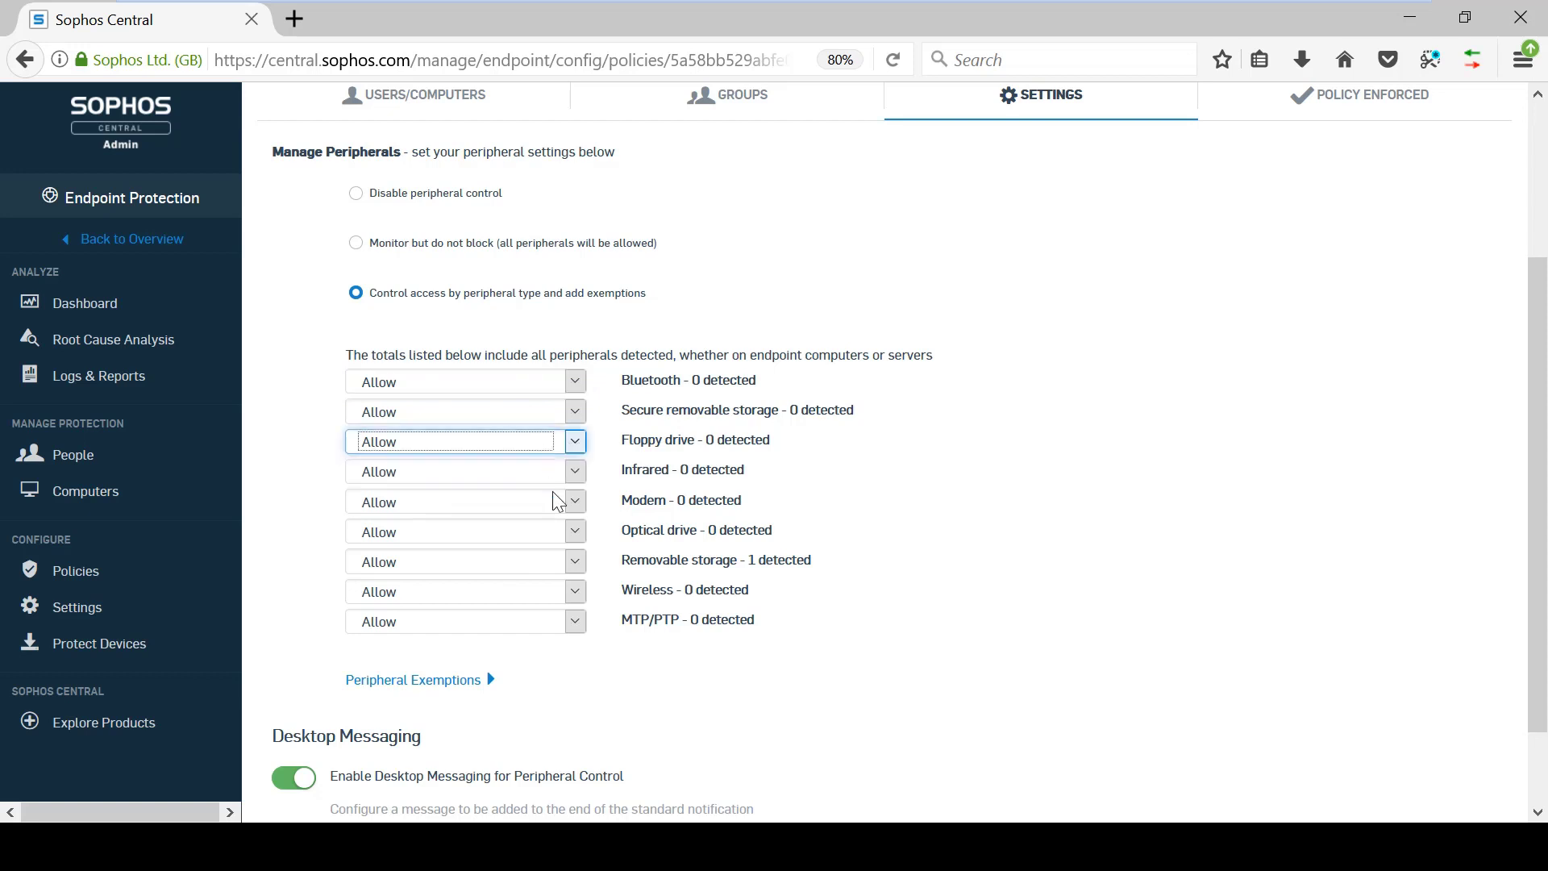
pyautogui.click(546, 562)
pyautogui.click(920, 554)
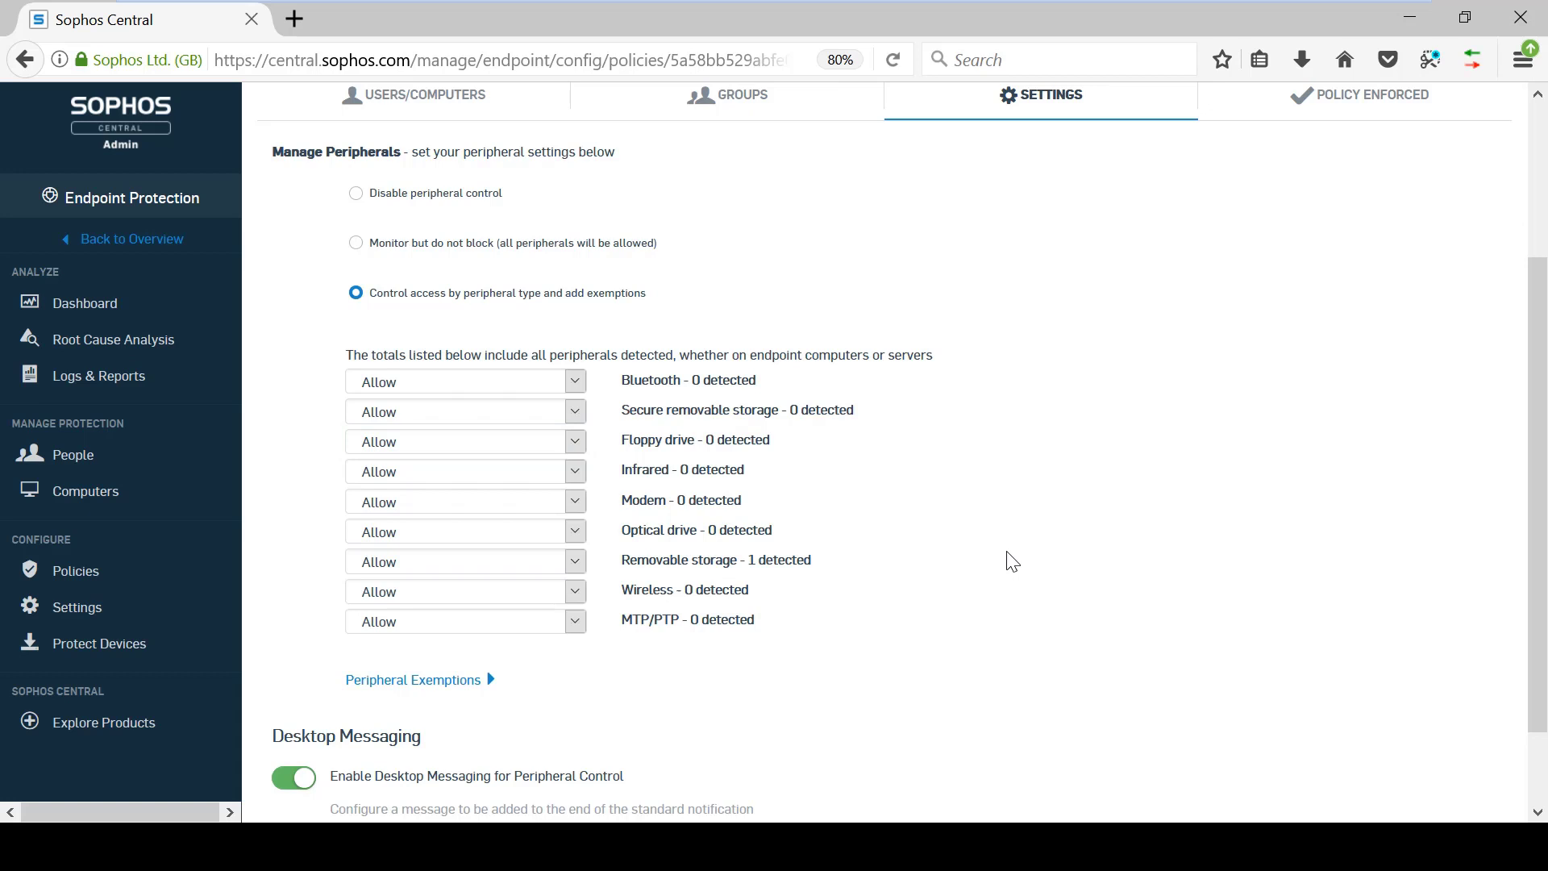
pyautogui.scroll(-2, 954, 509)
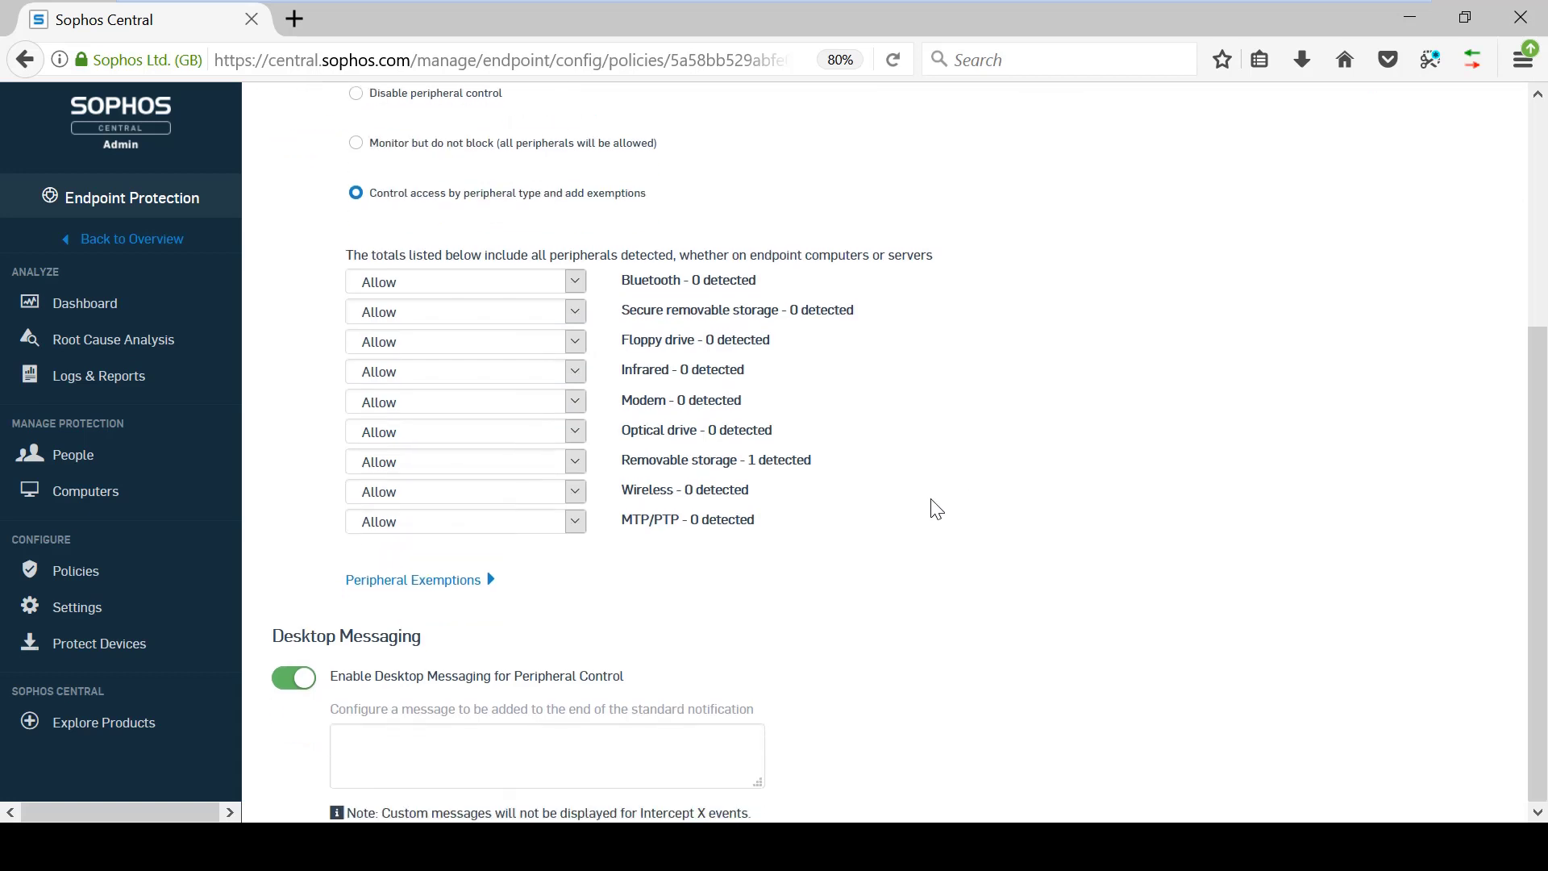
# Expand Peripheral Exemptions, change Removable storage to Block, and bring up the Add Exemptions list
pyautogui.click(478, 582)
pyautogui.scroll(-2, 1040, 527)
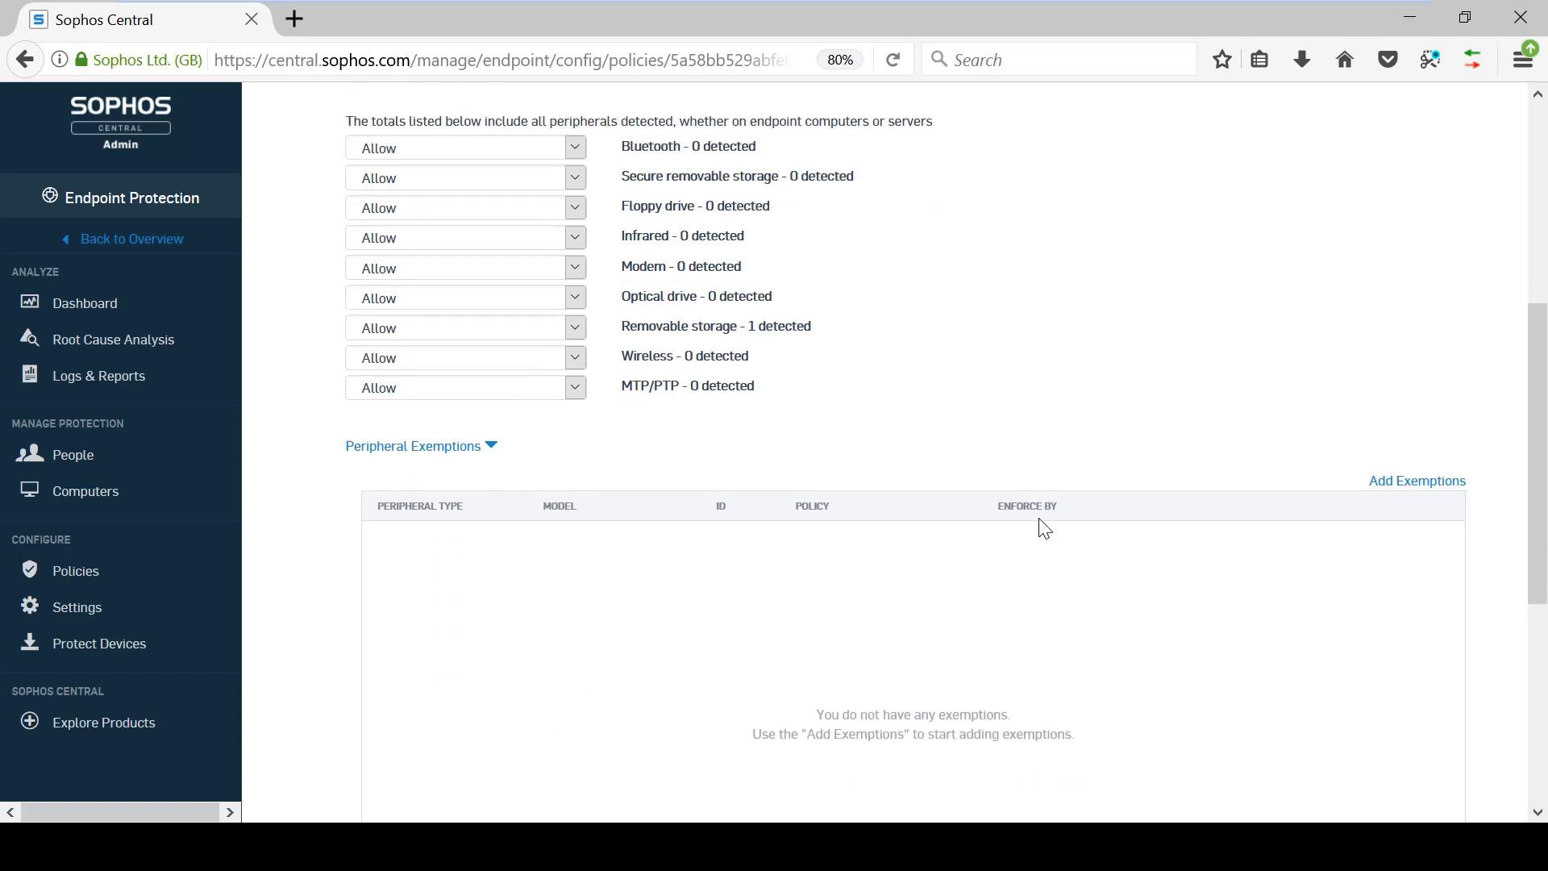
pyautogui.scroll(-1, 1043, 528)
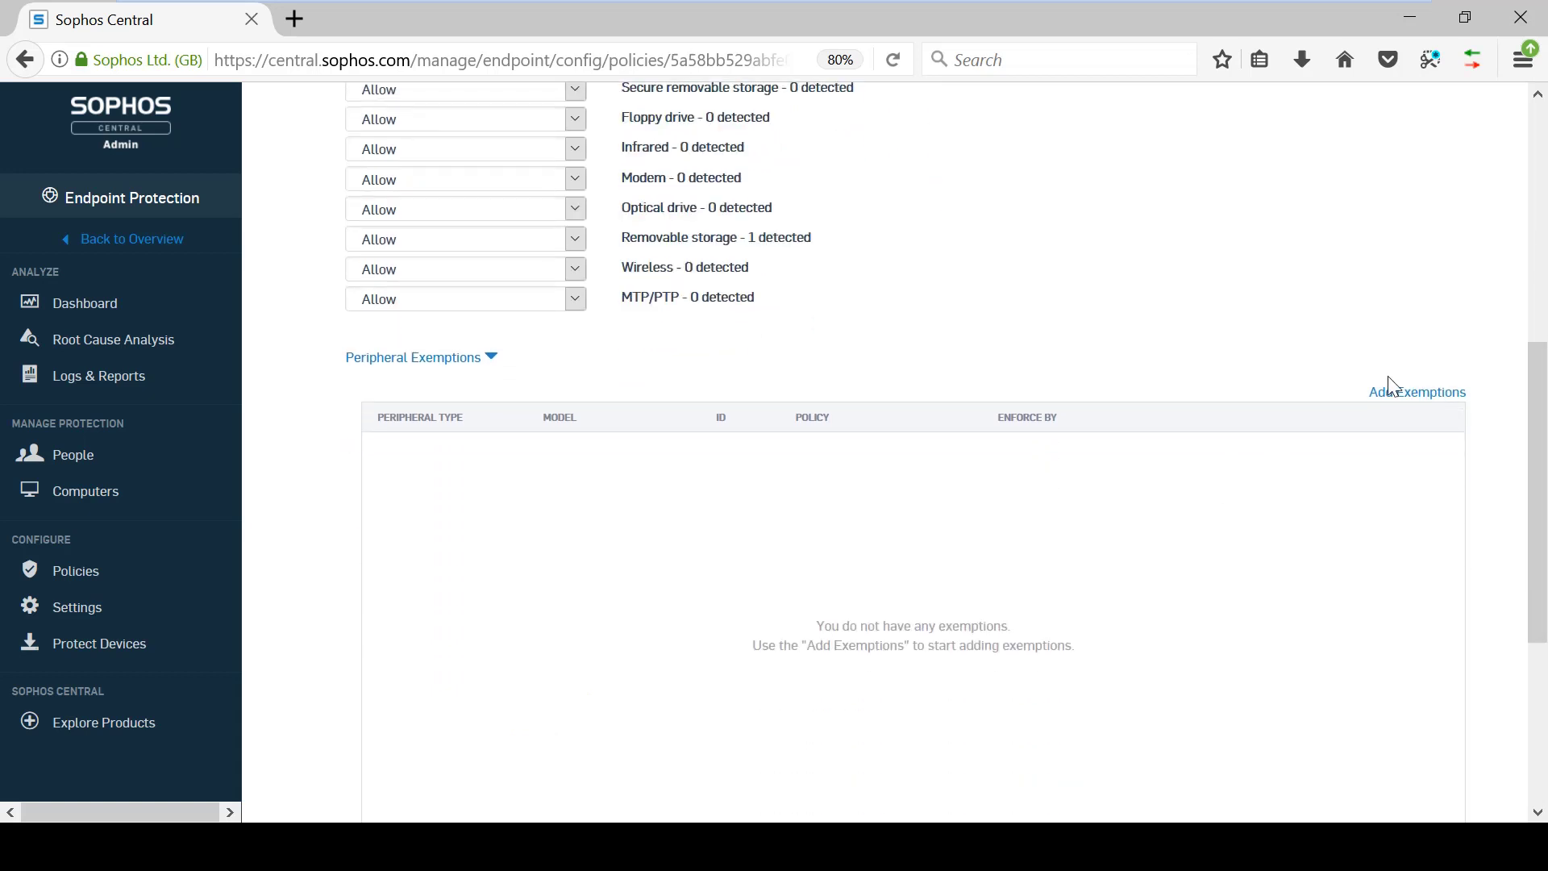
pyautogui.click(513, 239)
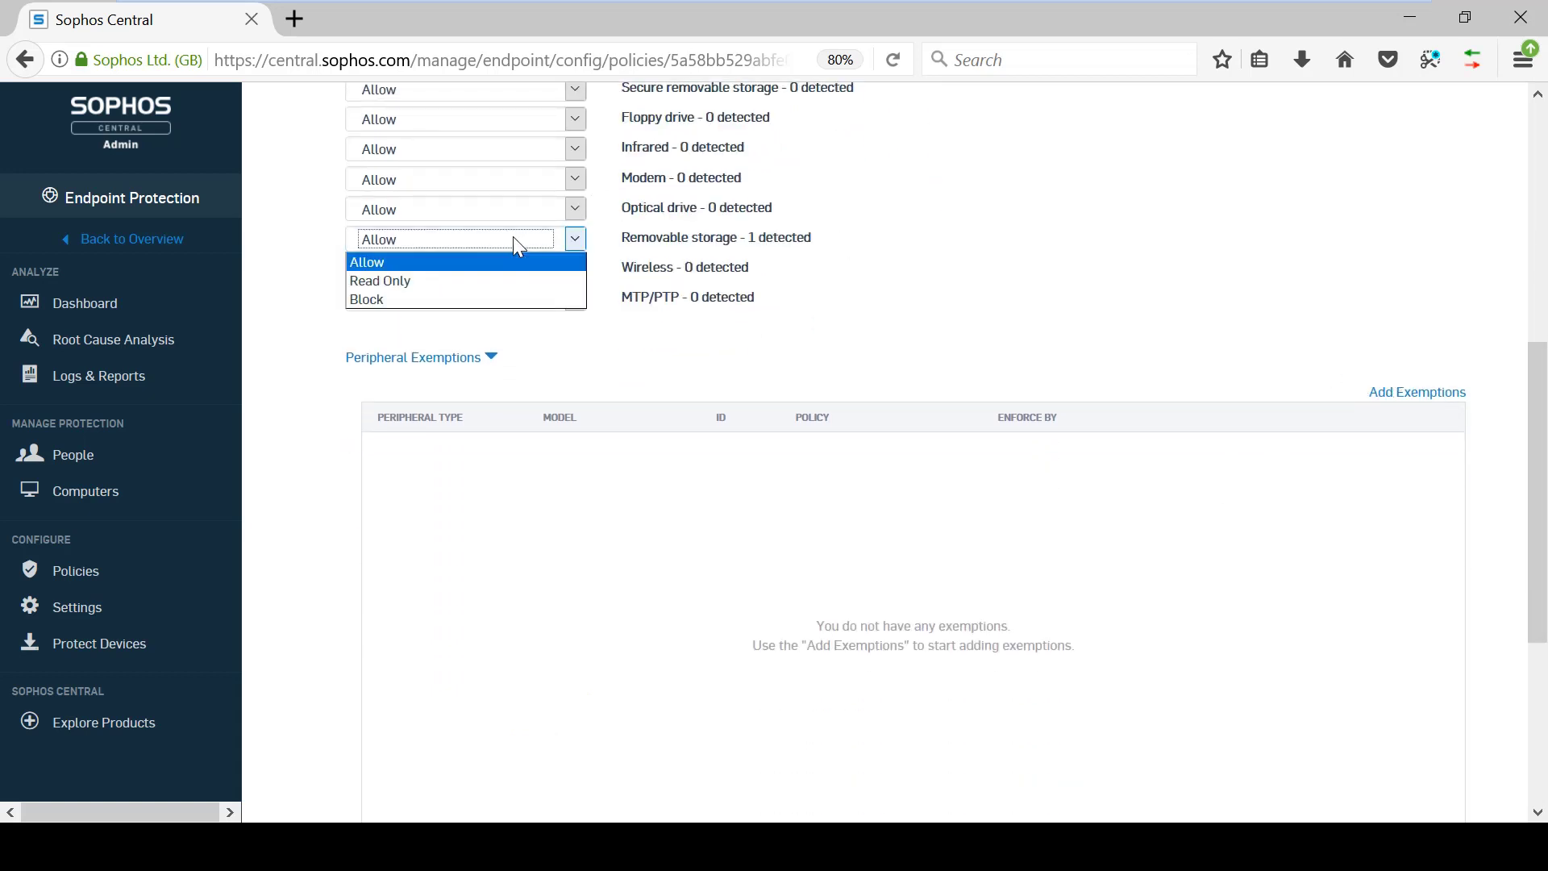
pyautogui.click(491, 303)
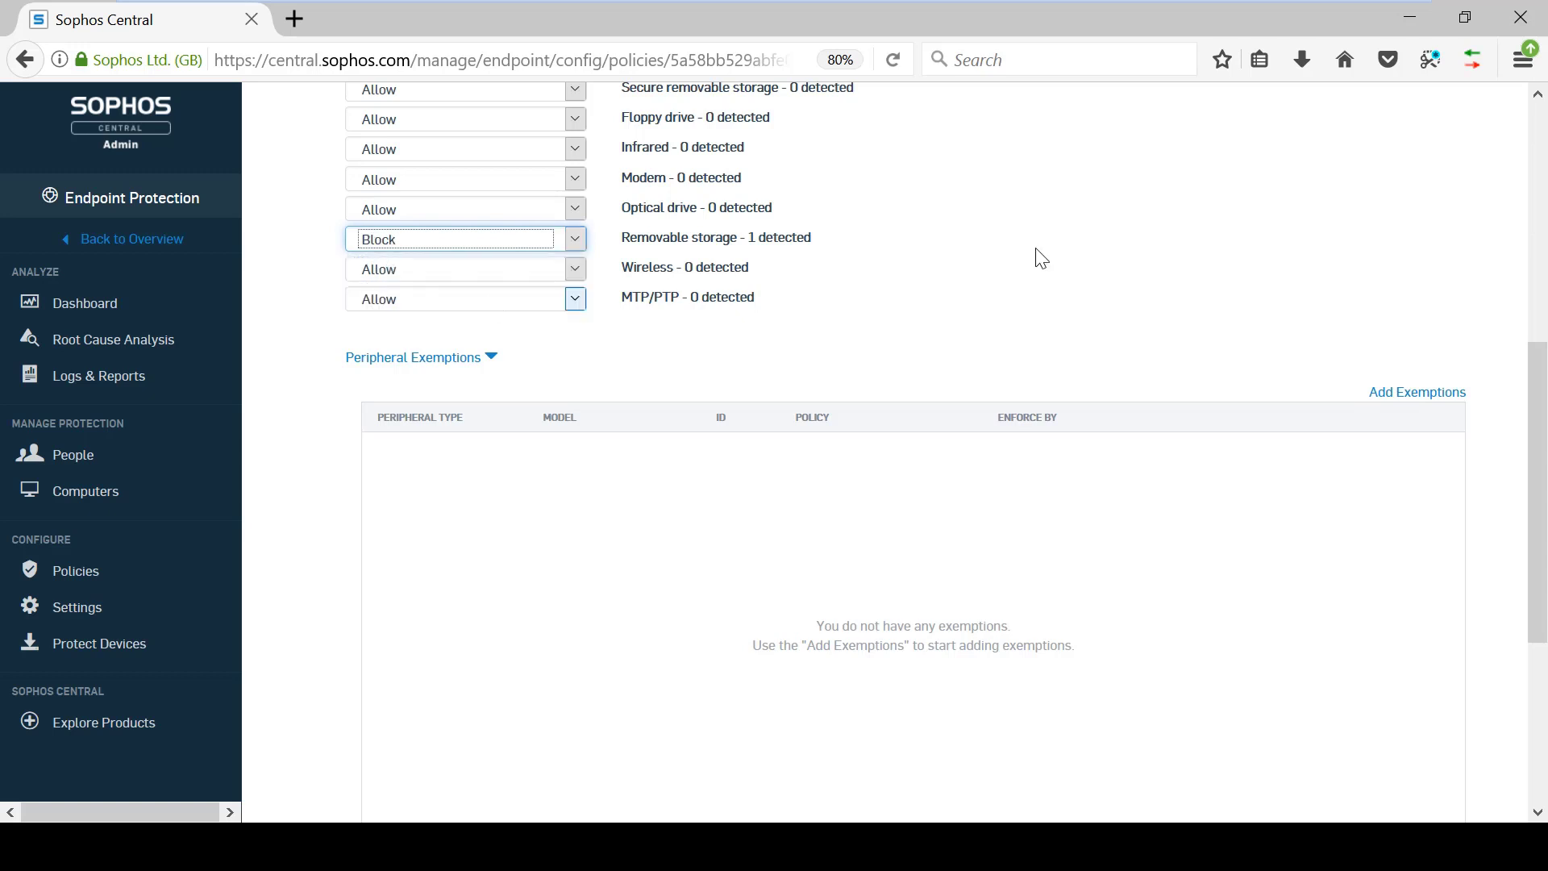
pyautogui.click(1246, 290)
pyautogui.click(1402, 392)
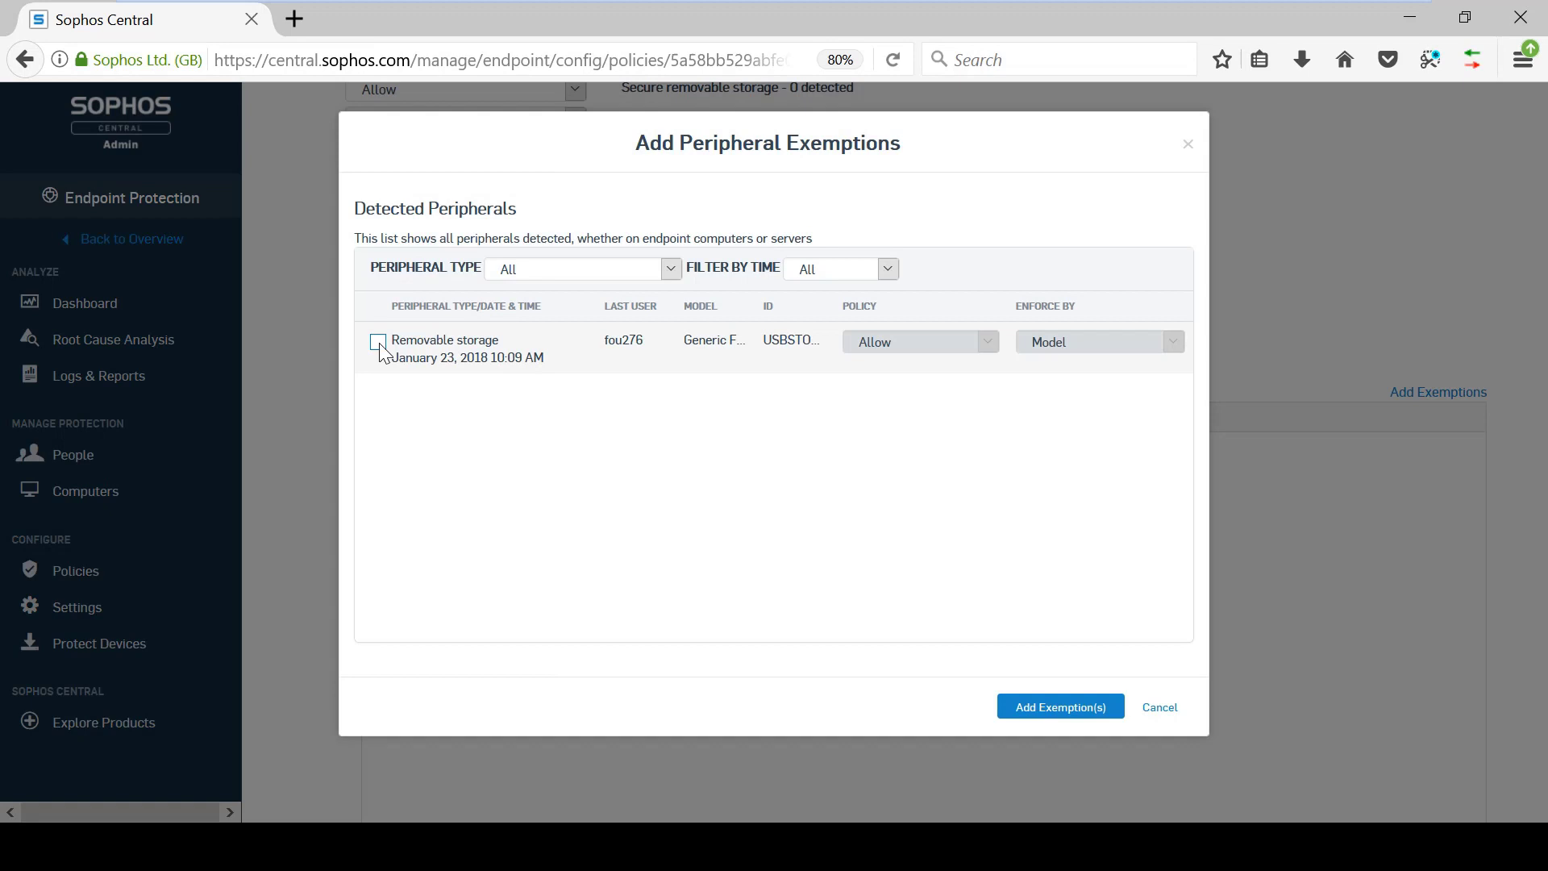
# Review the detected Removable storage device's Allow policy and Model enforcement, then cancel without exempting it
pyautogui.click(378, 344)
pyautogui.click(976, 336)
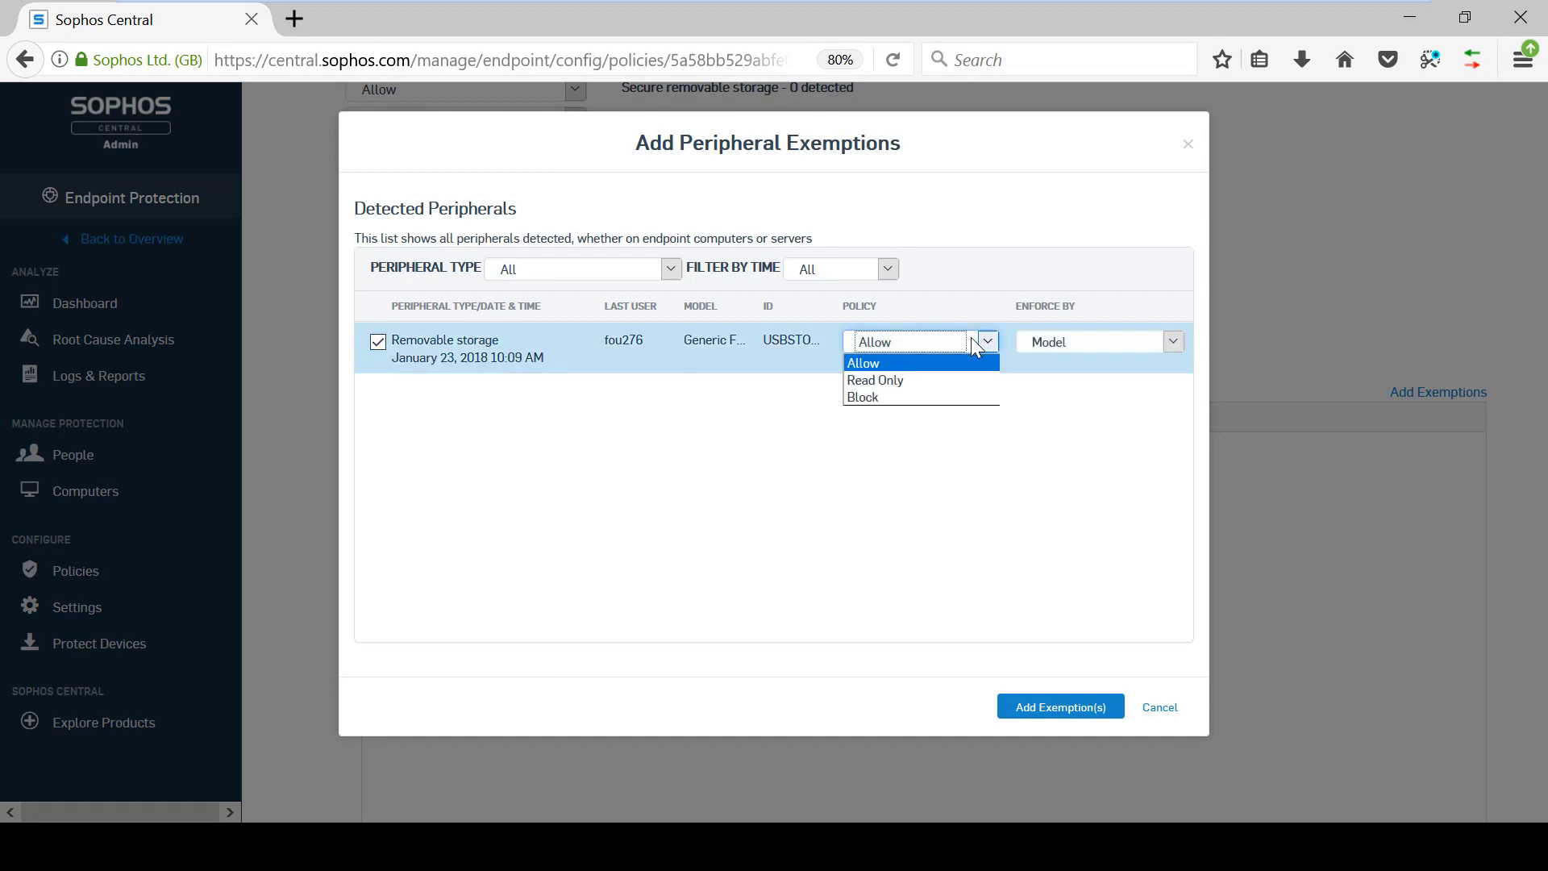
pyautogui.click(970, 338)
pyautogui.click(1066, 344)
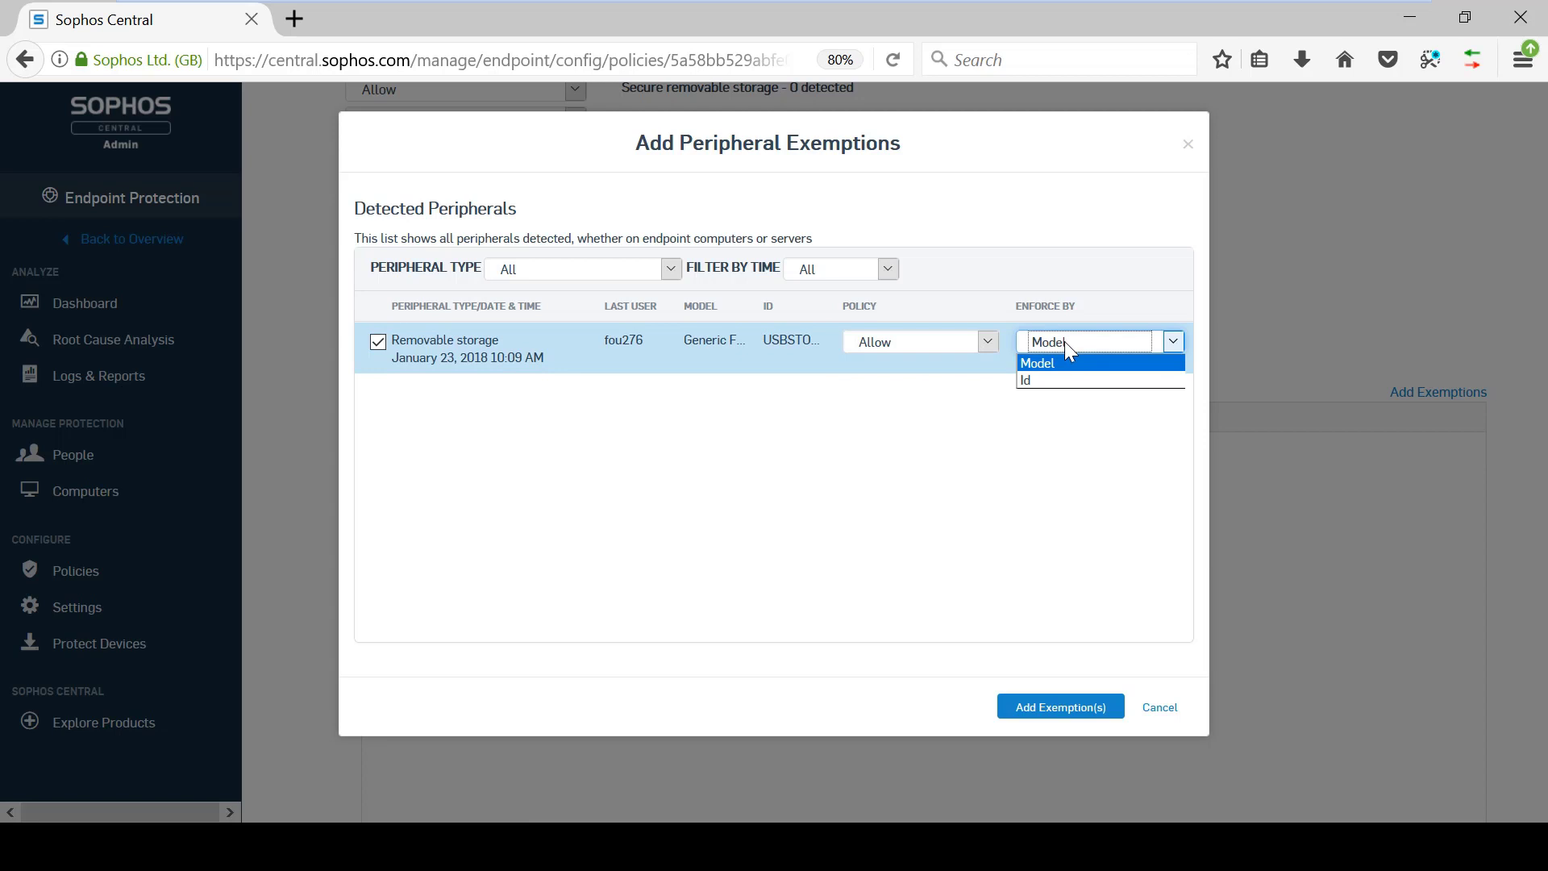
pyautogui.click(1065, 341)
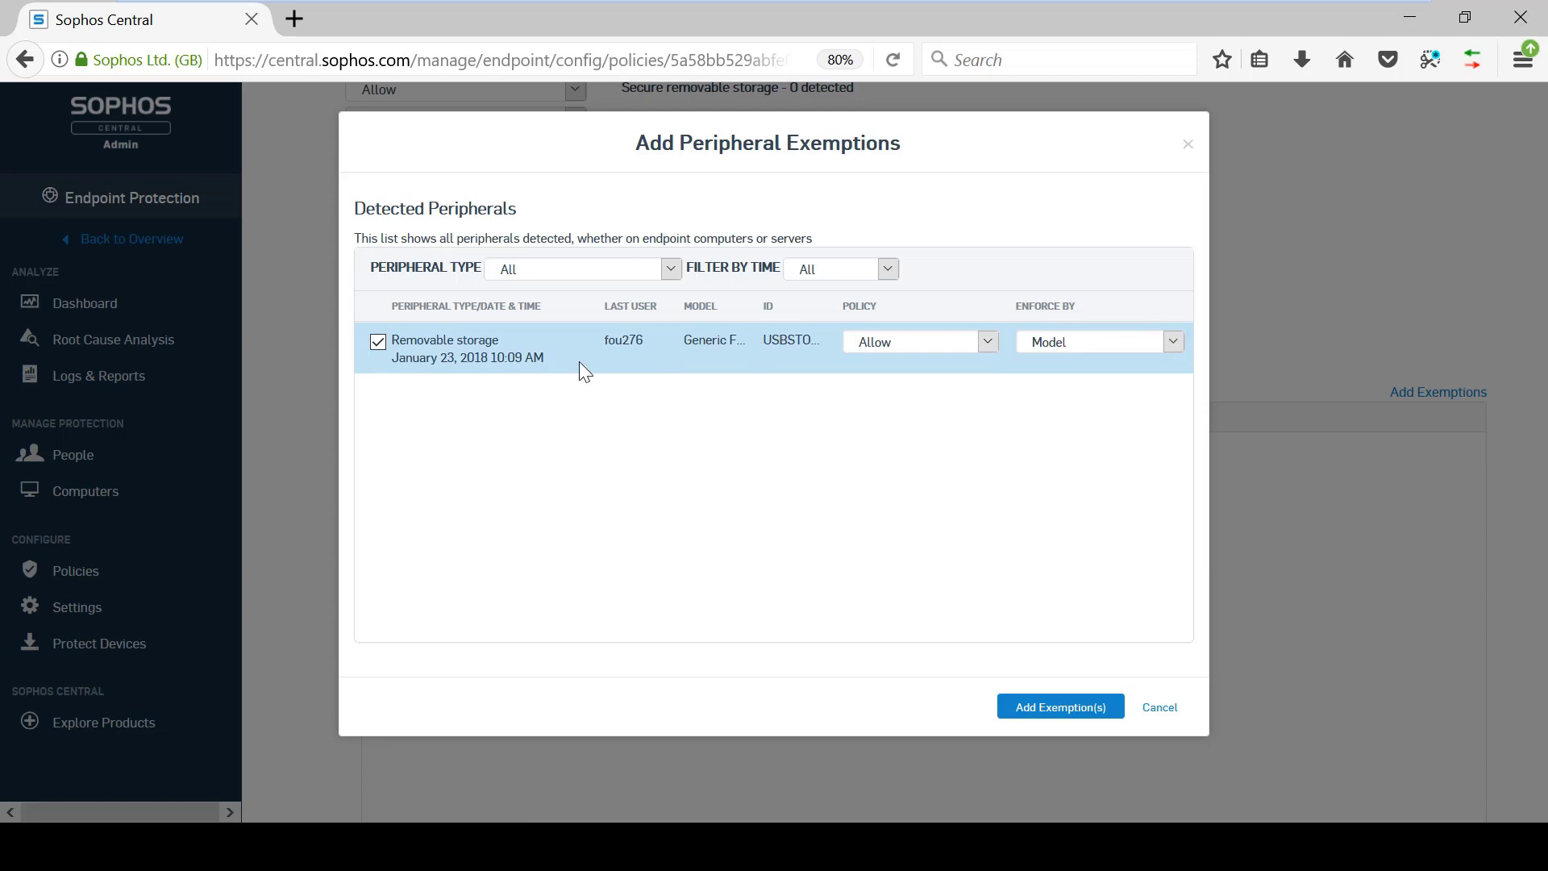
pyautogui.click(376, 344)
pyautogui.click(1161, 706)
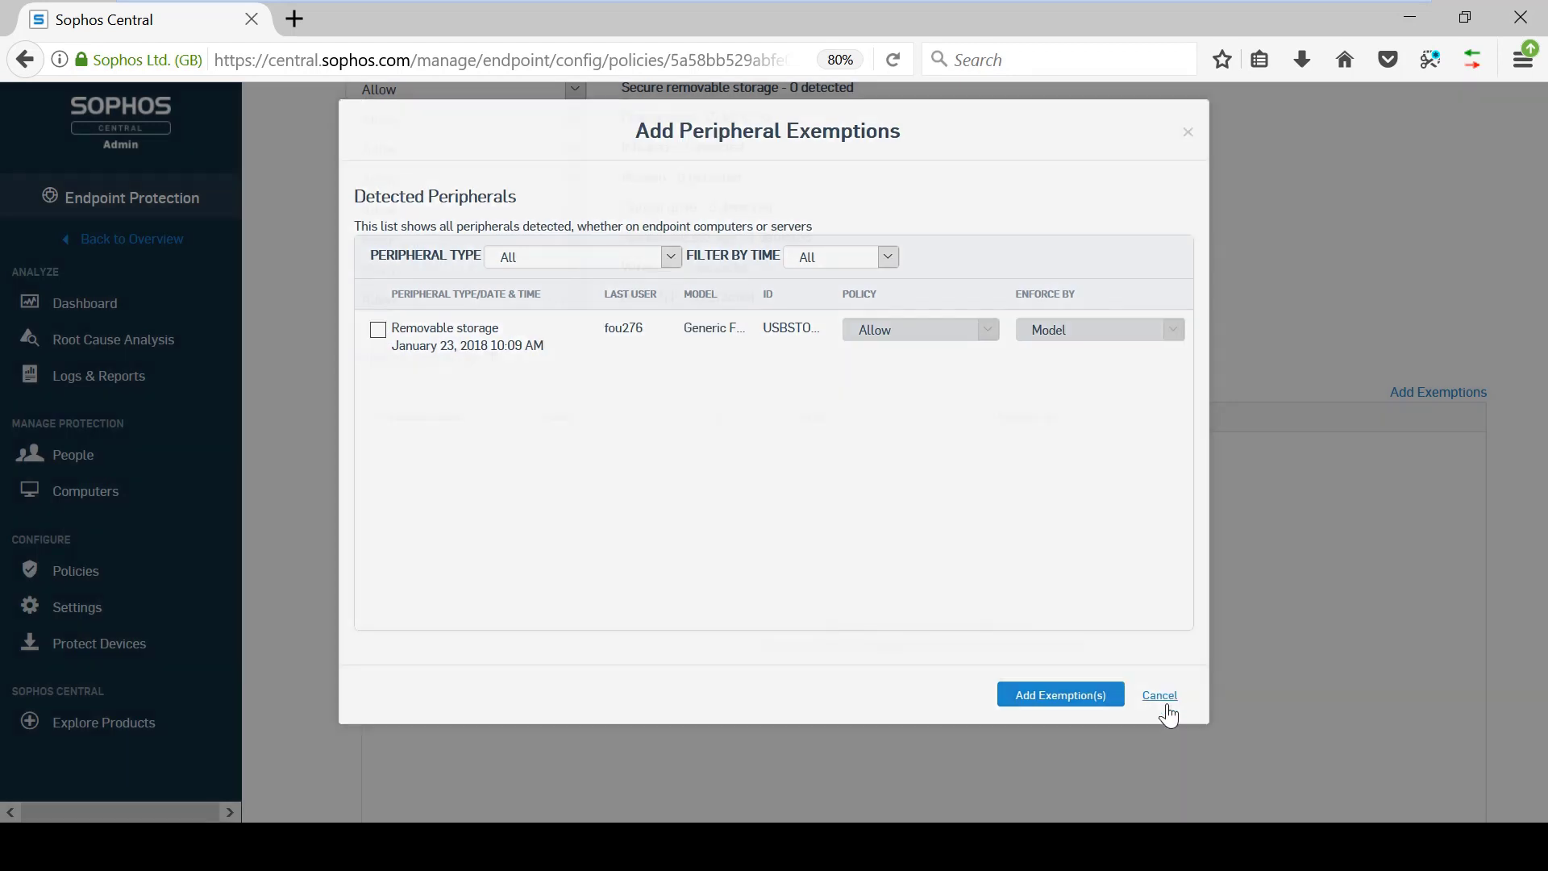
pyautogui.scroll(2, 1071, 348)
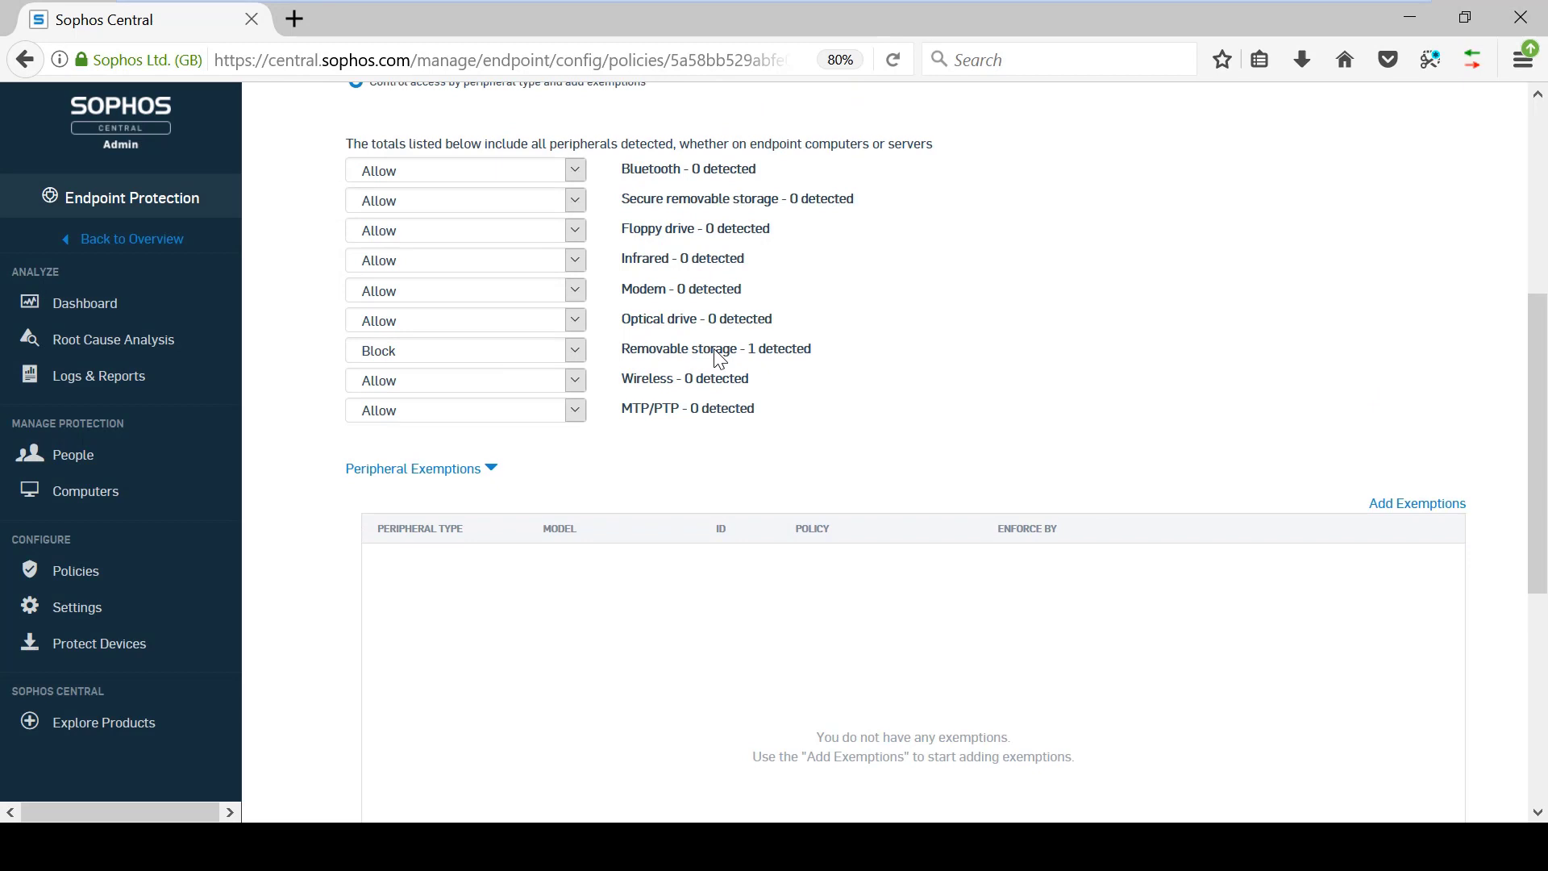
pyautogui.scroll(5, 946, 343)
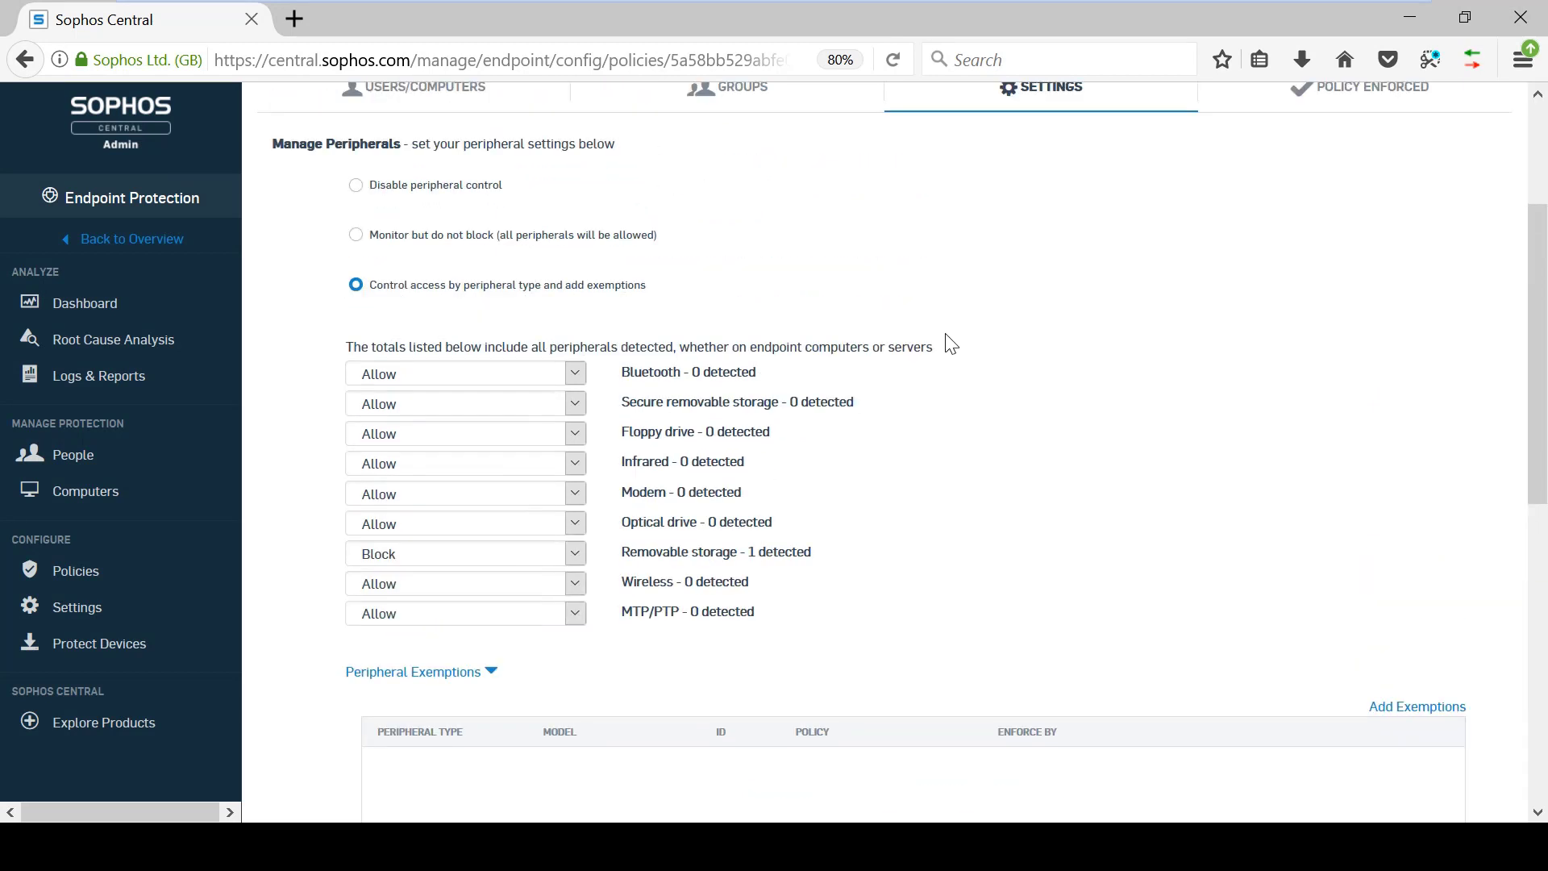
pyautogui.scroll(2, 949, 342)
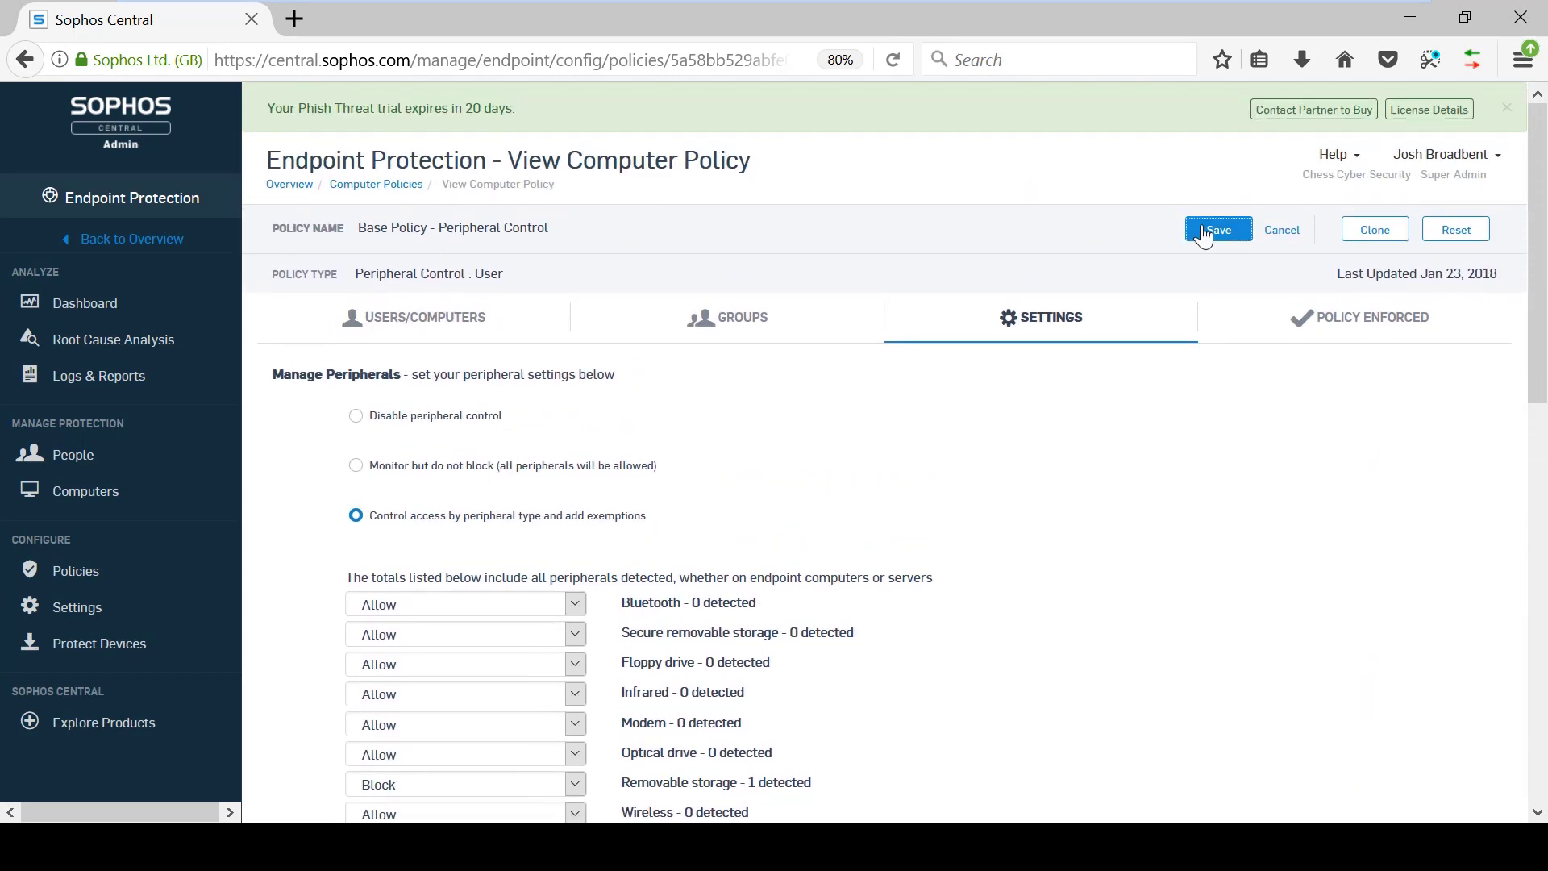
# Save the Base Policy - Peripheral Control changes
pyautogui.click(1215, 229)
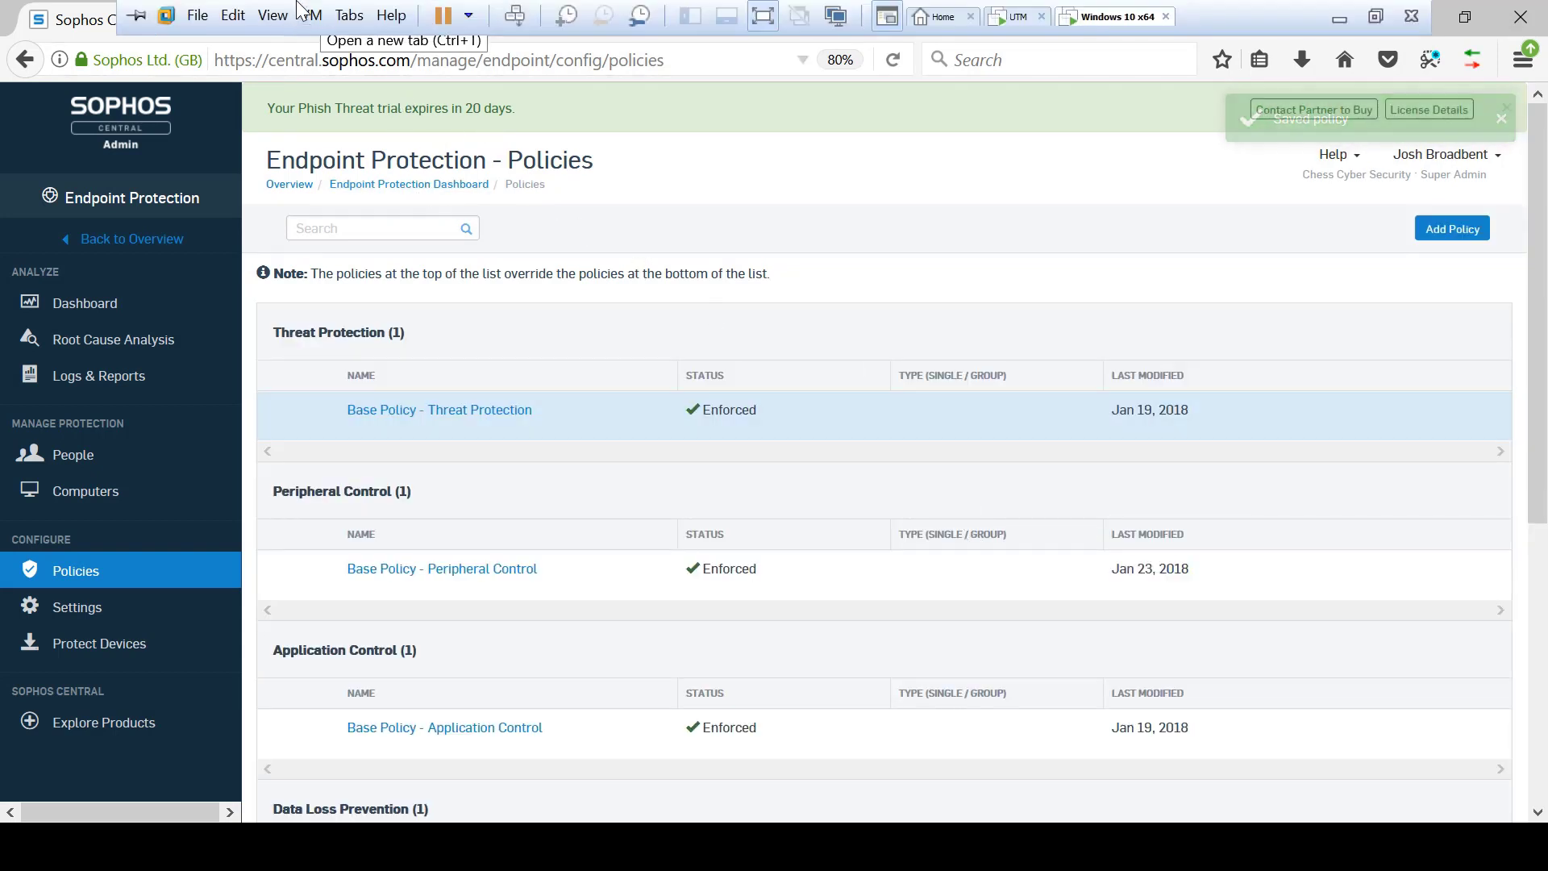
# Connect the host Flash Disk to the virtual machine, confirming its disconnection from the host
pyautogui.click(312, 16)
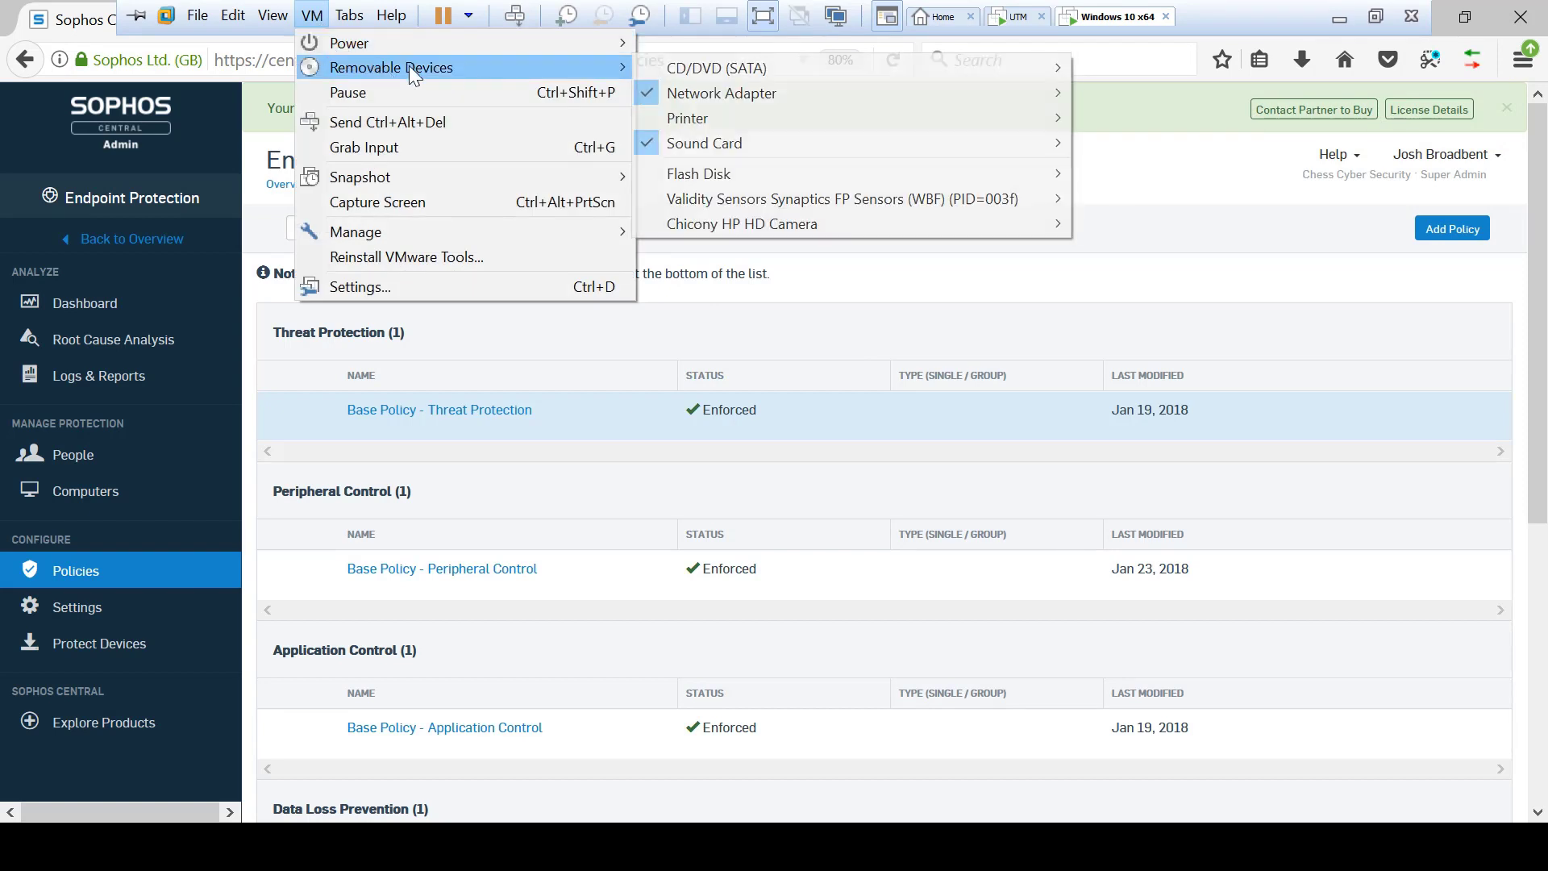
pyautogui.moveTo(390, 67)
pyautogui.moveTo(846, 174)
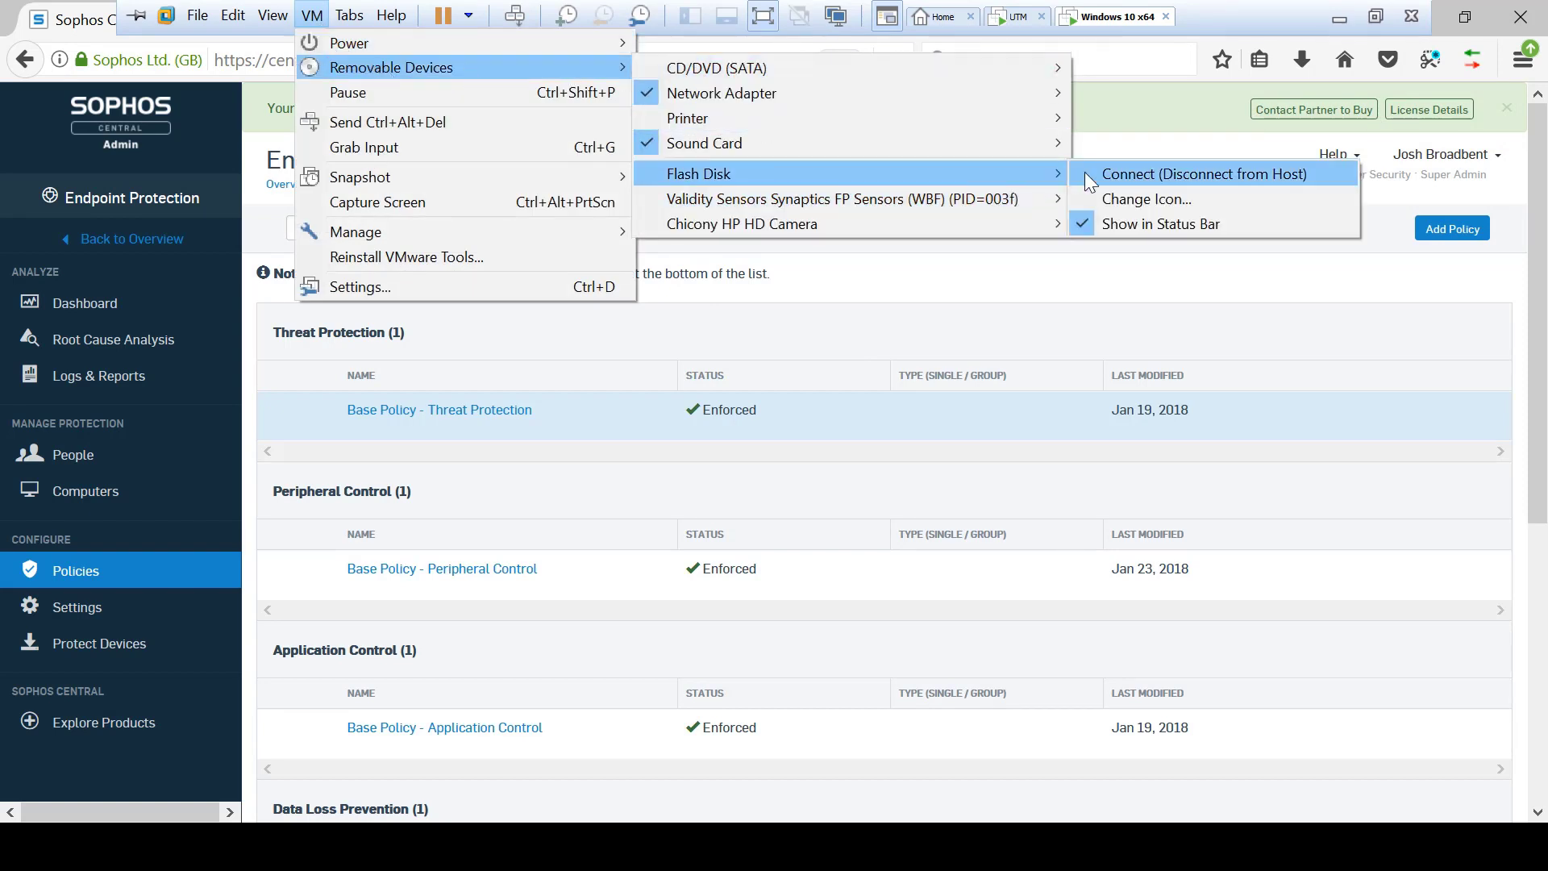
pyautogui.click(1091, 173)
pyautogui.click(846, 513)
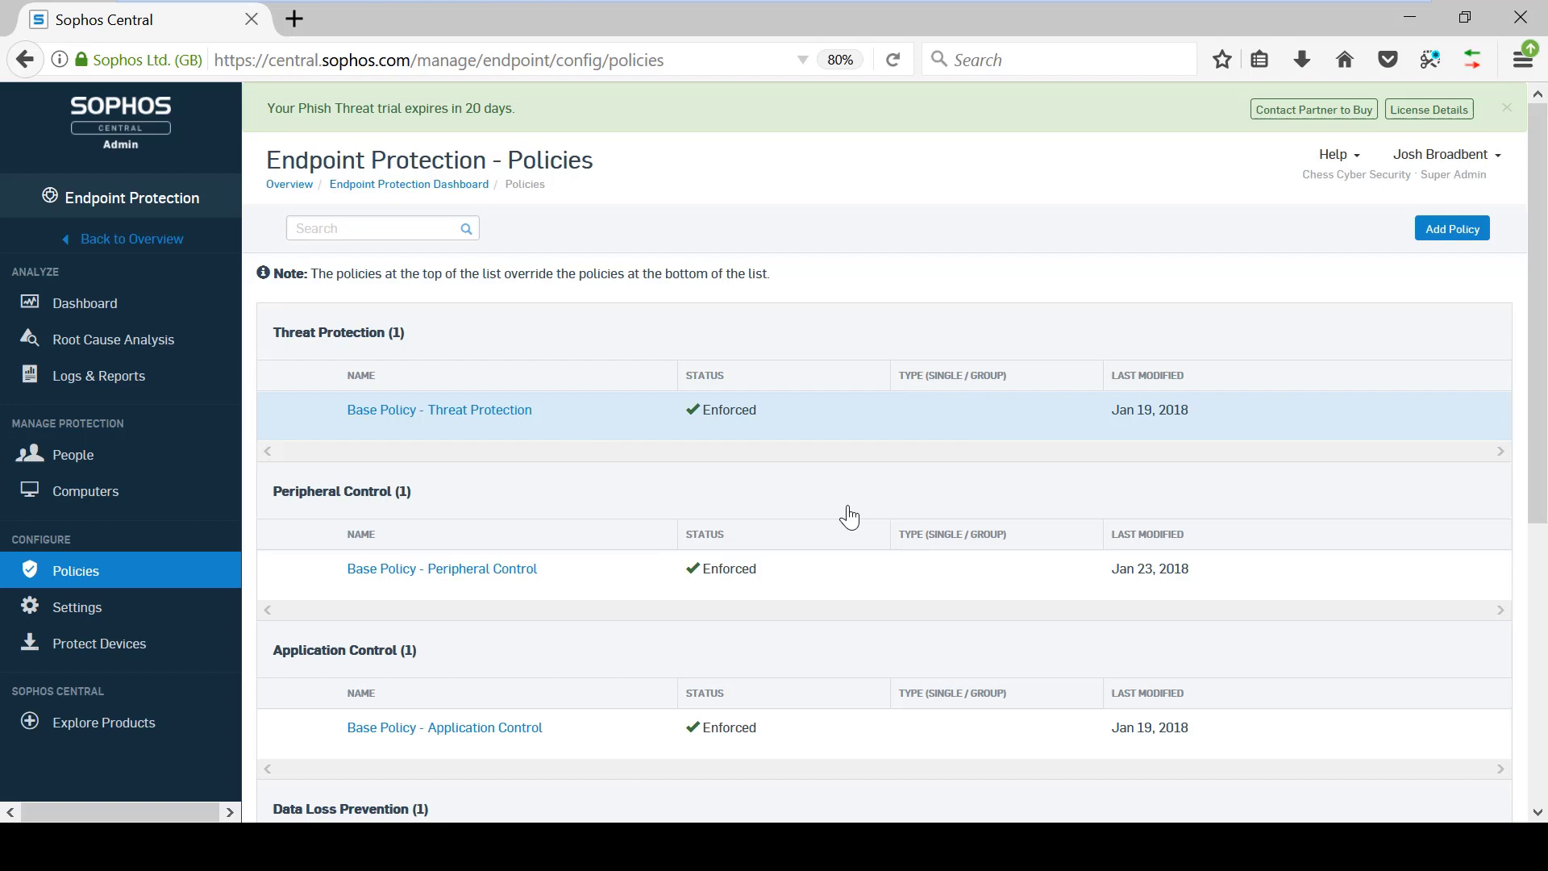